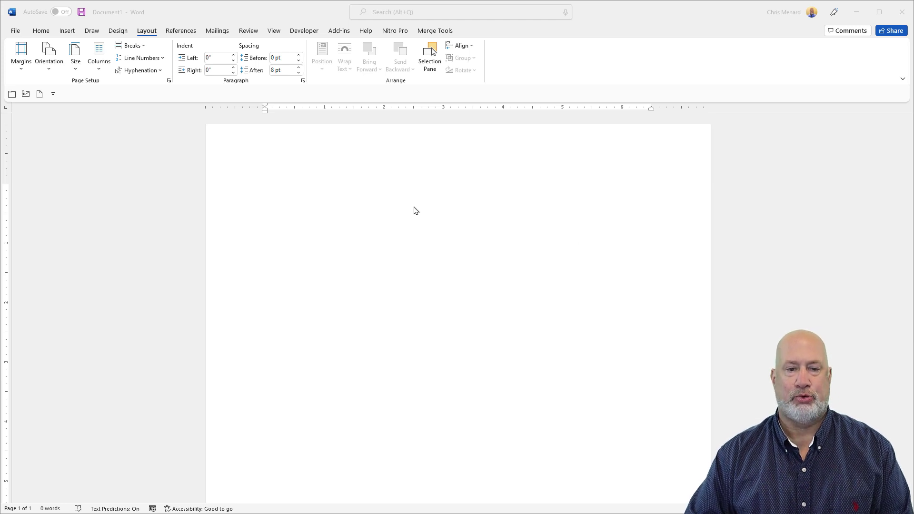
Turn on the Section indicator so the status bar shows 'Section: 1'
left_click(335, 173)
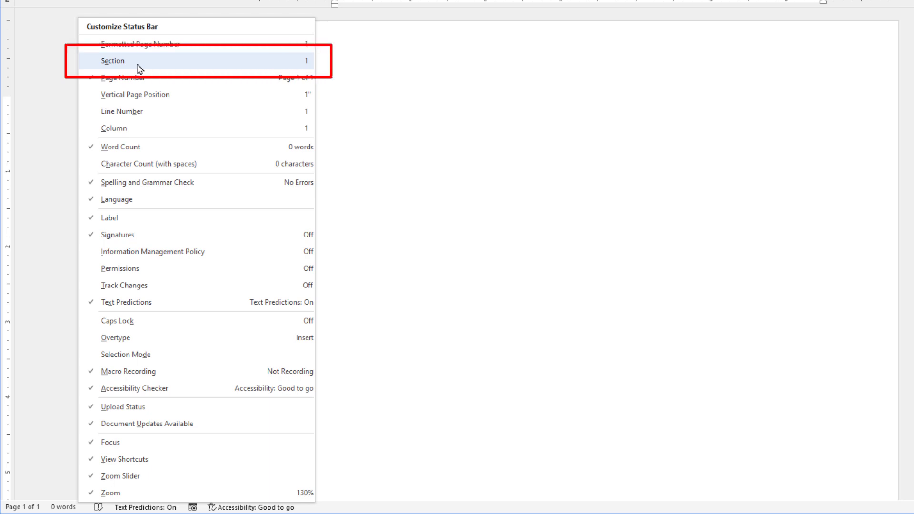
left_click(138, 65)
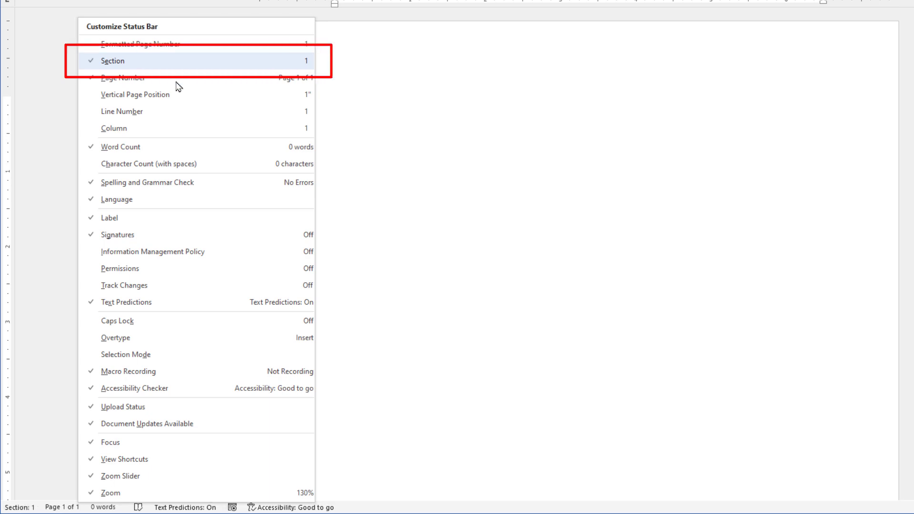
left_click(382, 95)
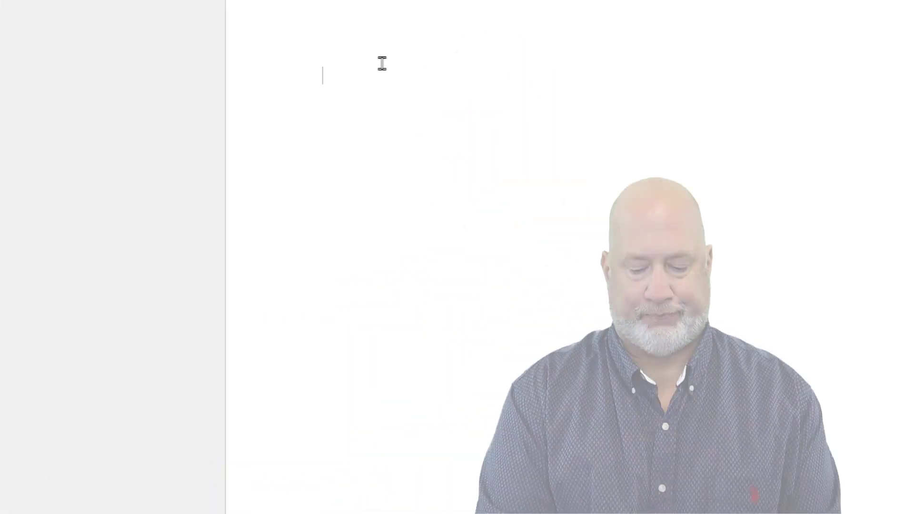
Enter a name on the first line, then generate five sample paragraphs with =rand()
type("Chris")
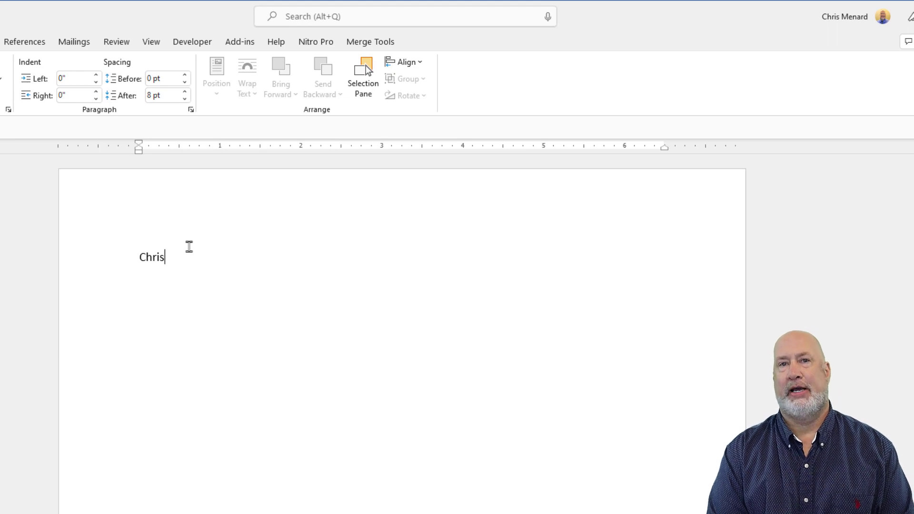
key("Return")
type("=rand()")
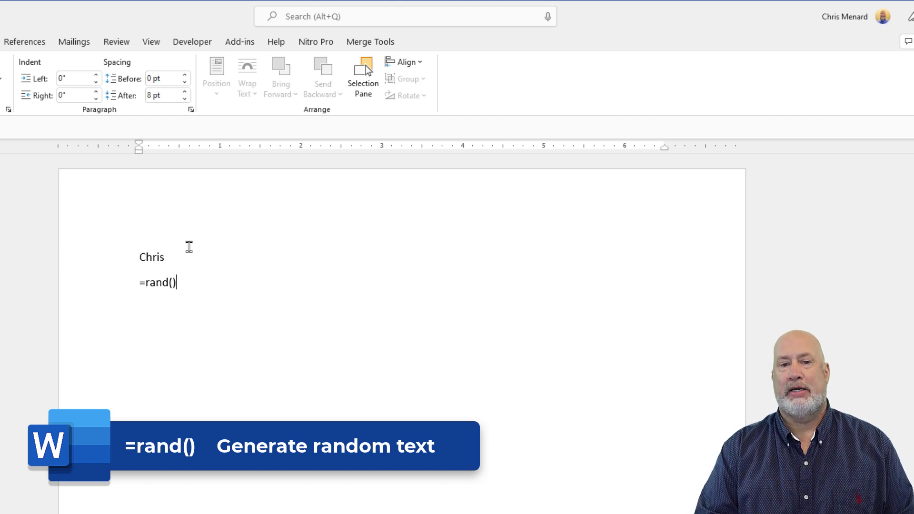
key("Return")
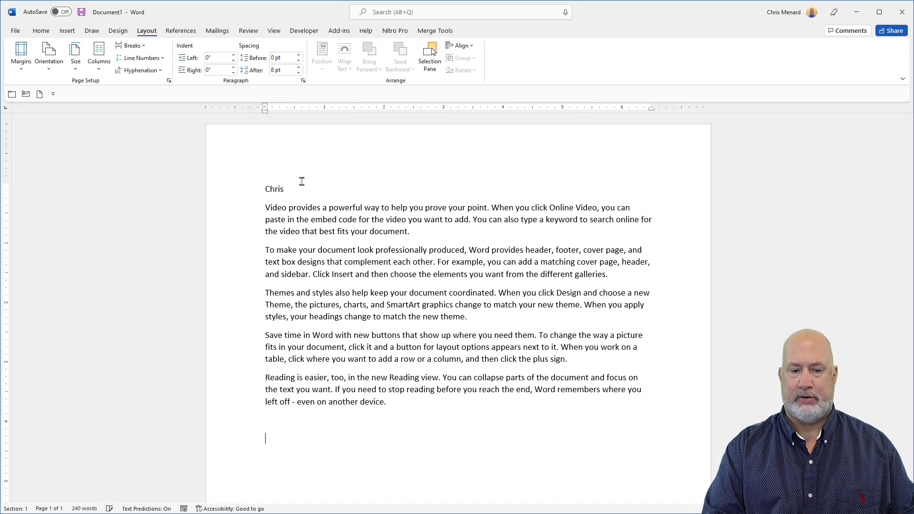
key("Return")
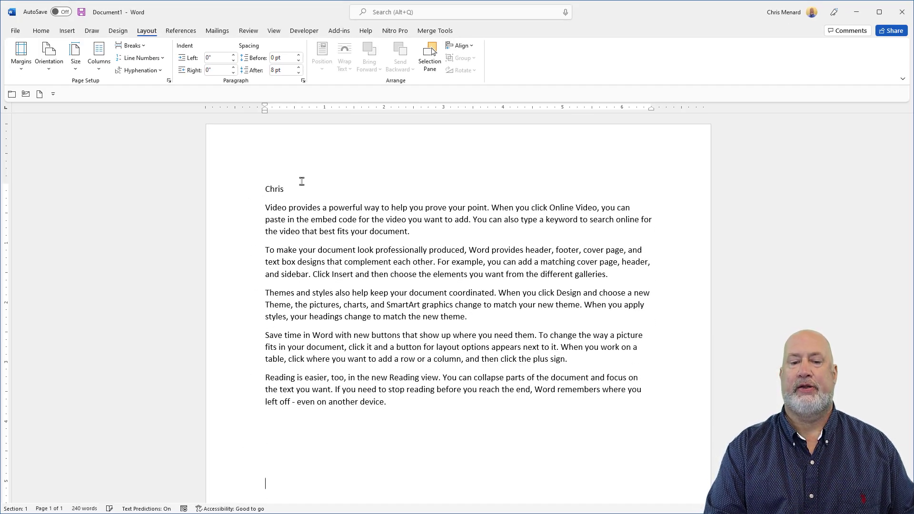
key("BackSpace")
key("BackSpace")
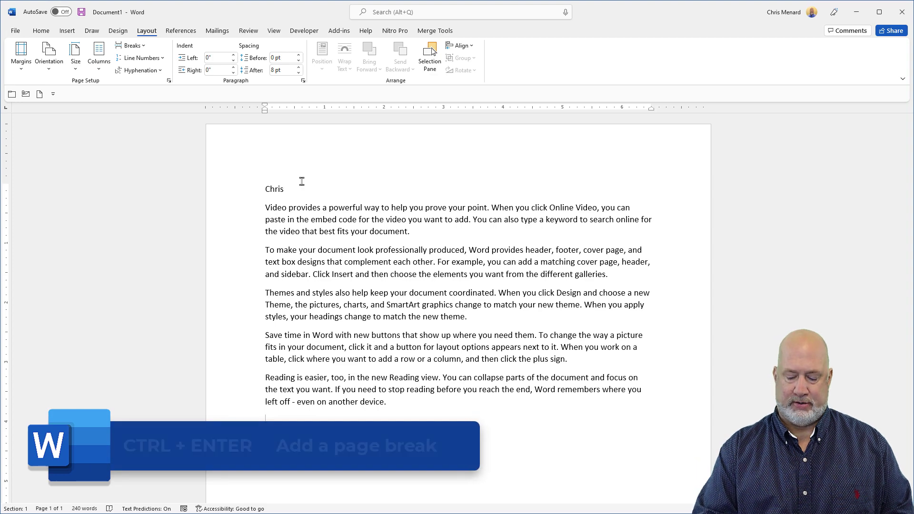
Insert a page break from Layout > Breaks > Page and type a surname on page 2
key("ctrl+Return")
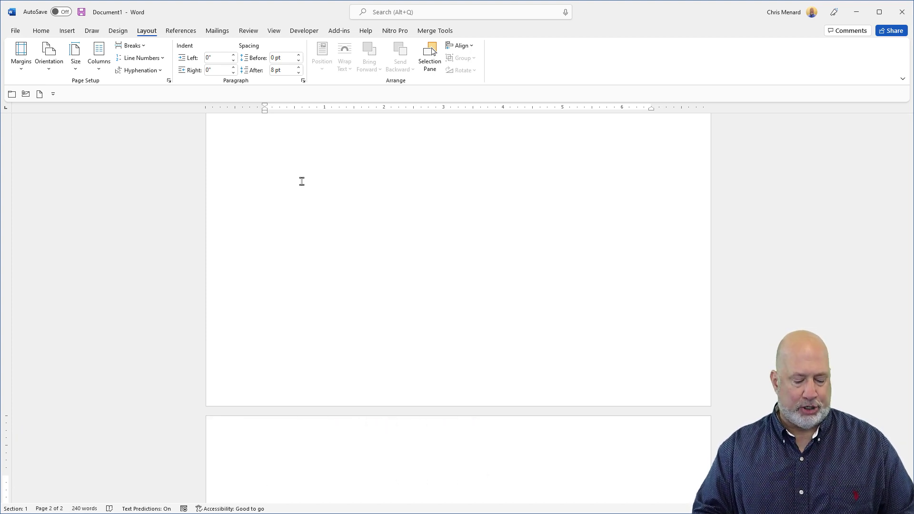
key("BackSpace")
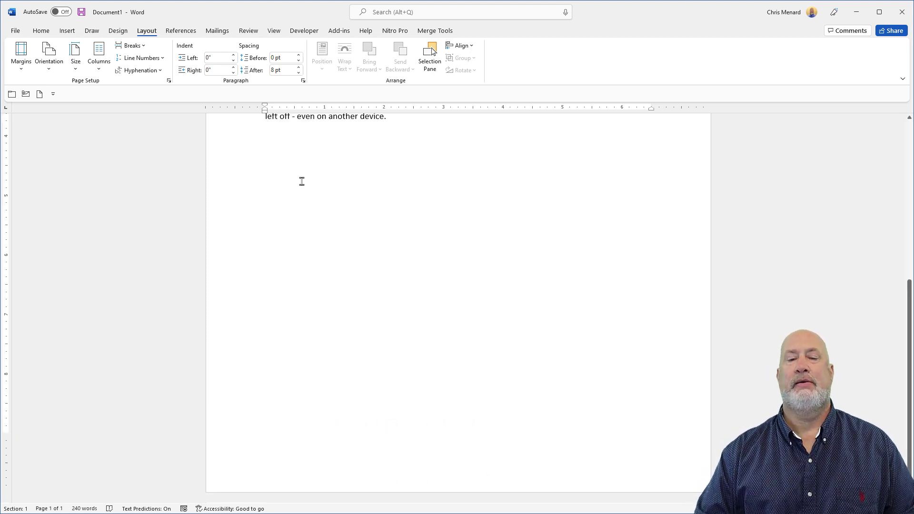
left_click(42, 30)
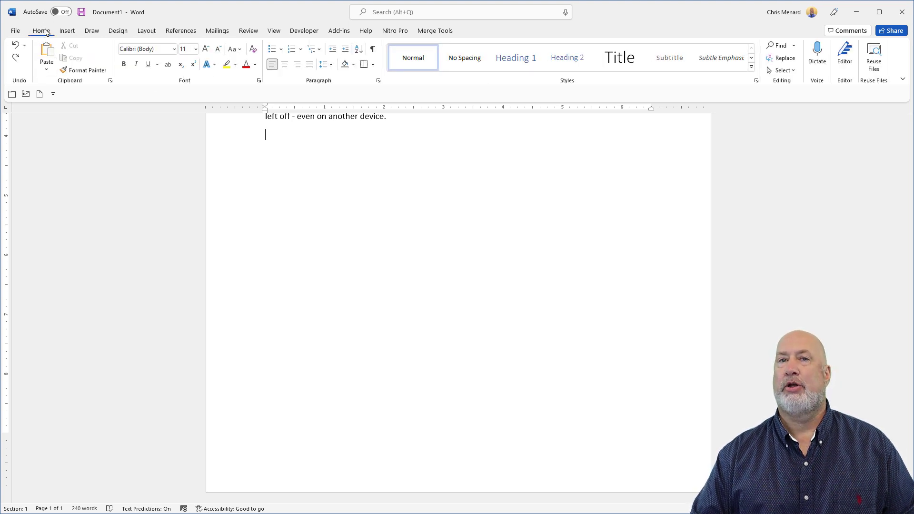
left_click(146, 31)
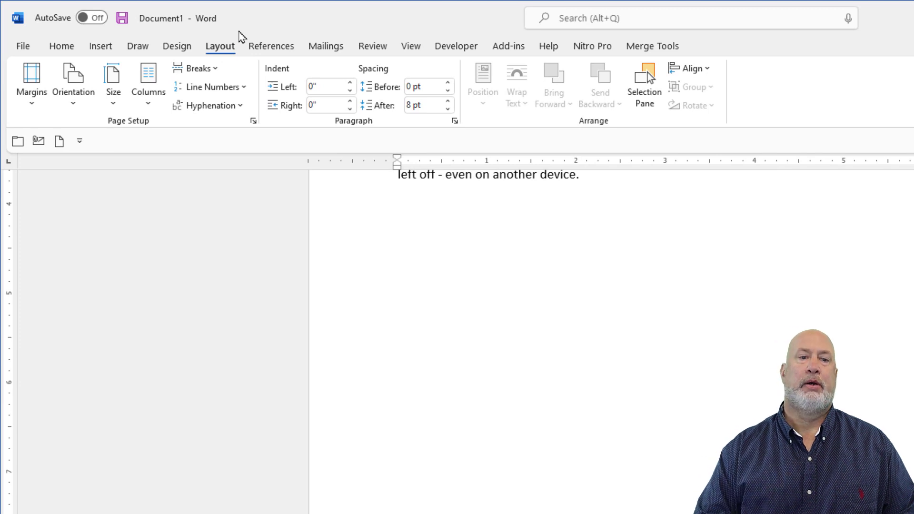
left_click(208, 74)
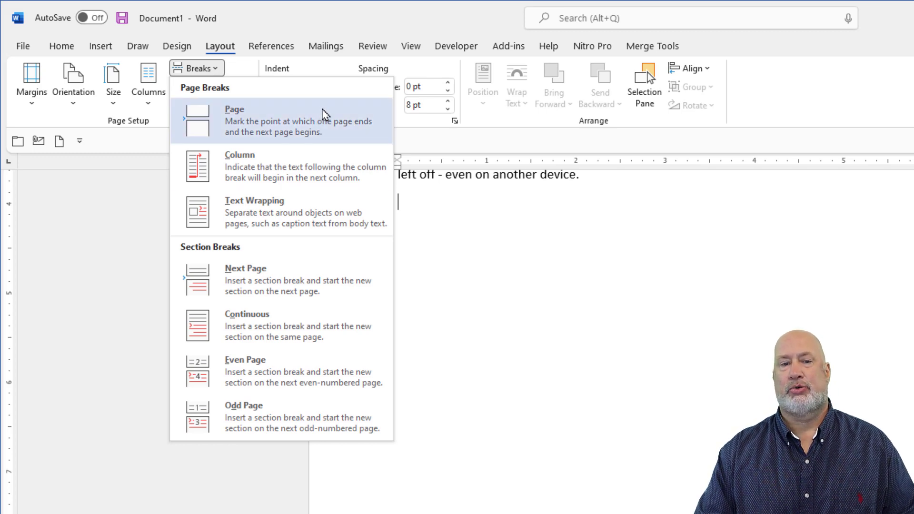
left_click(323, 116)
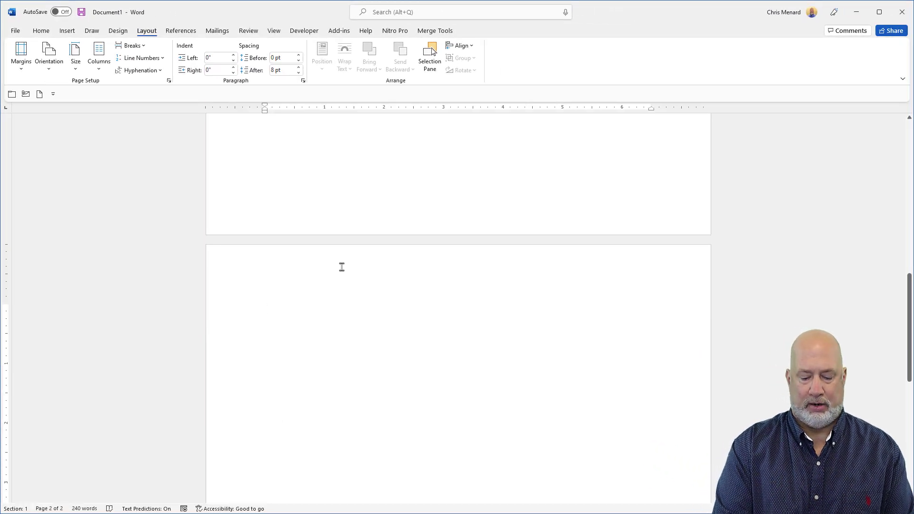
type("Menard")
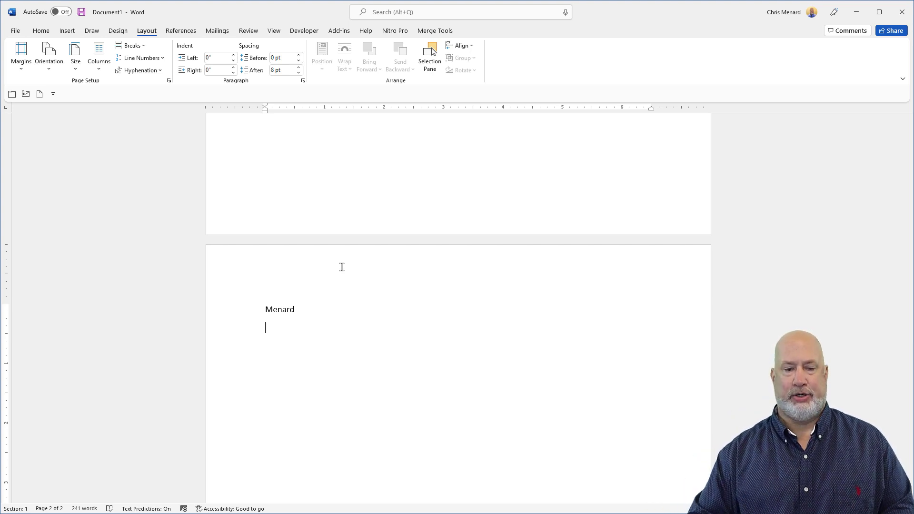
Insert a Next Page section break and type 'Page 3' on the new page
left_click(142, 48)
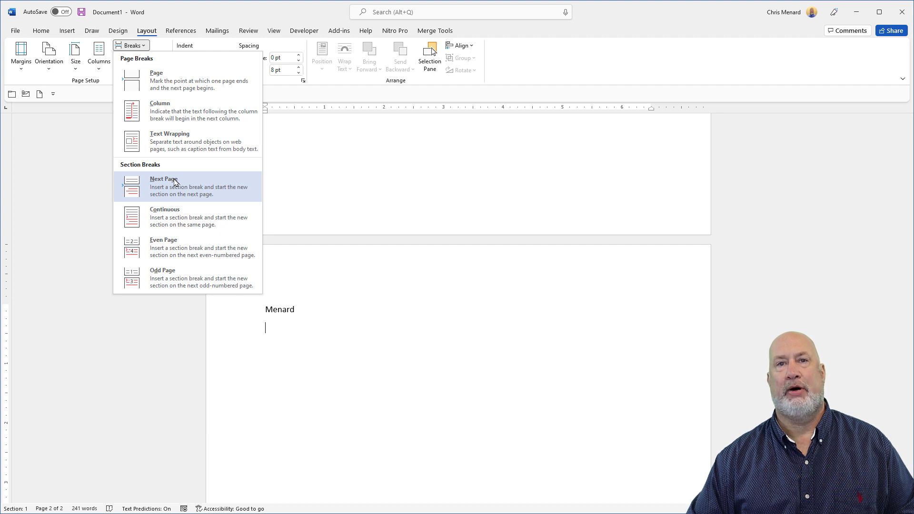
left_click(188, 190)
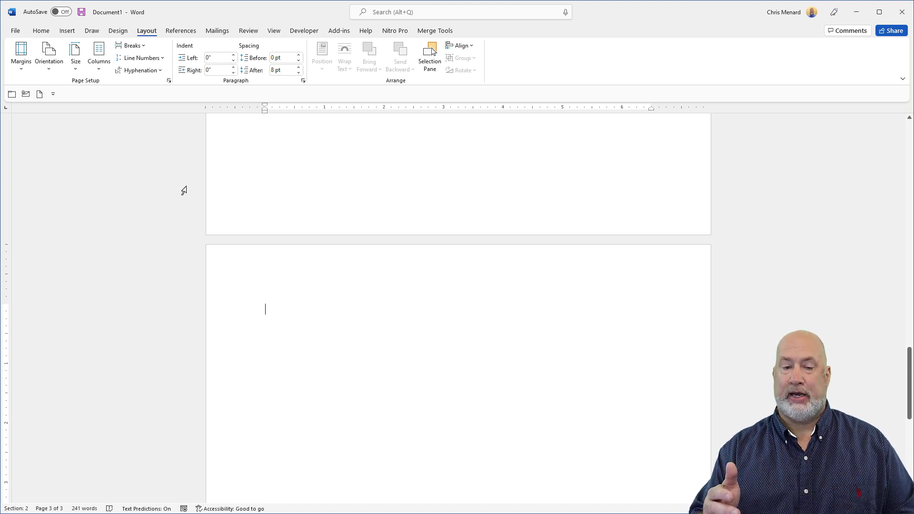
type("Page 3")
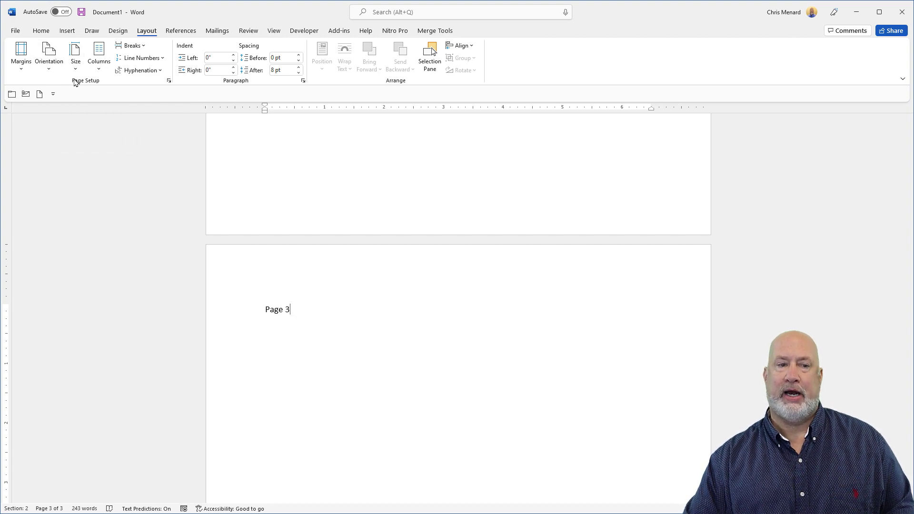
Set Section 2 to Landscape orientation and compare it with the portrait pages
left_click(62, 70)
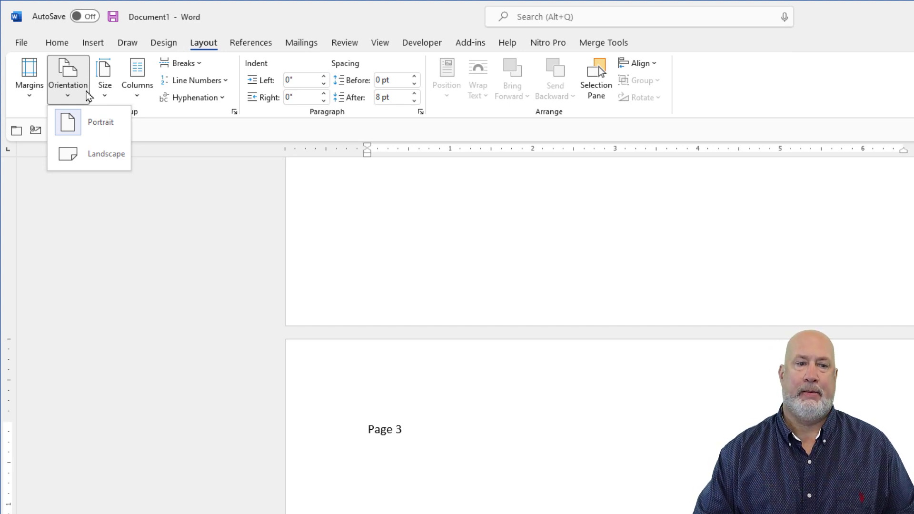
left_click(90, 153)
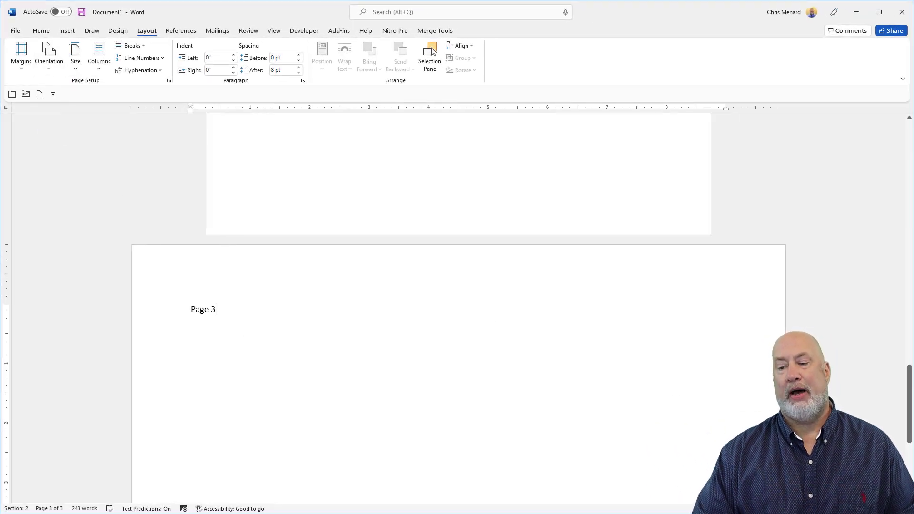
scroll(432, 51, "down", 3)
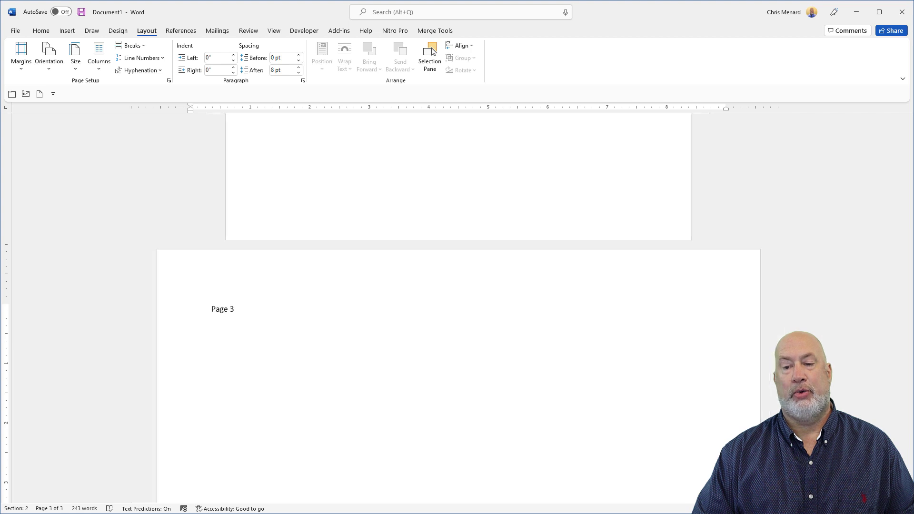
scroll(433, 51, "down", 3)
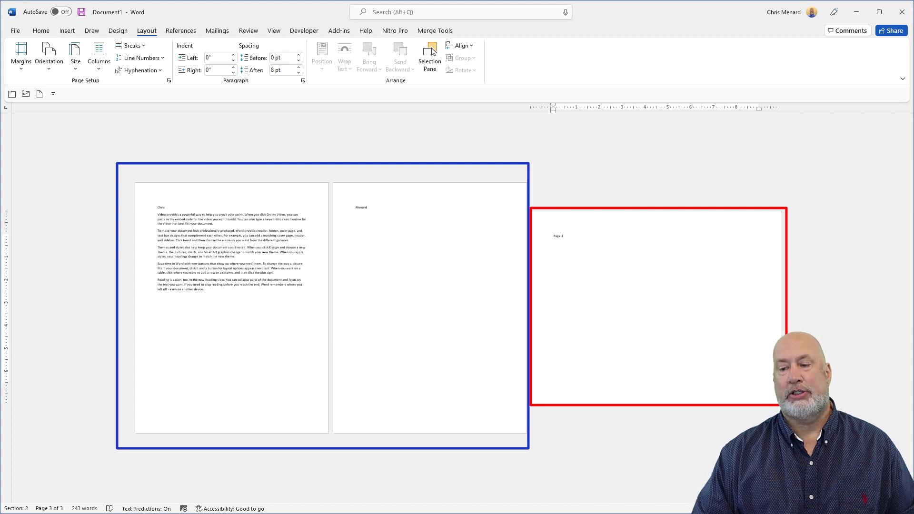
scroll(432, 51, "up", 5, "ctrl")
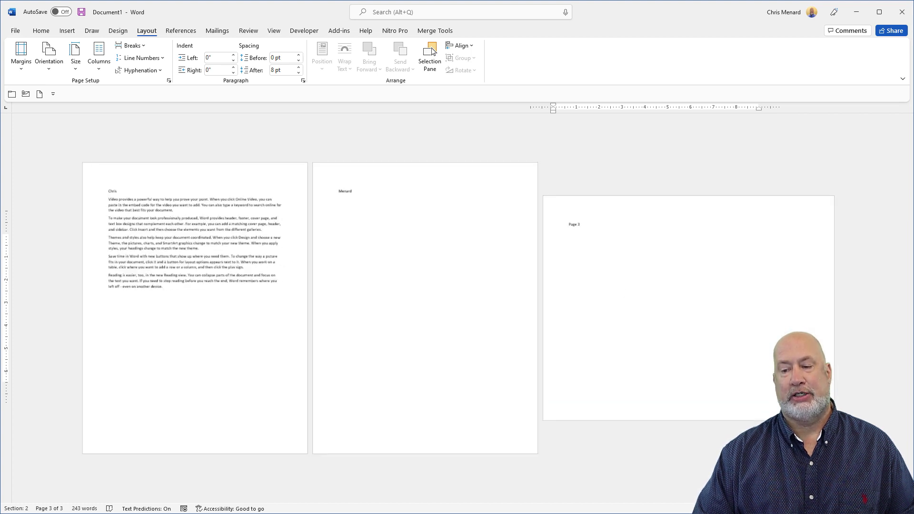
scroll(432, 51, "up", 3, "ctrl")
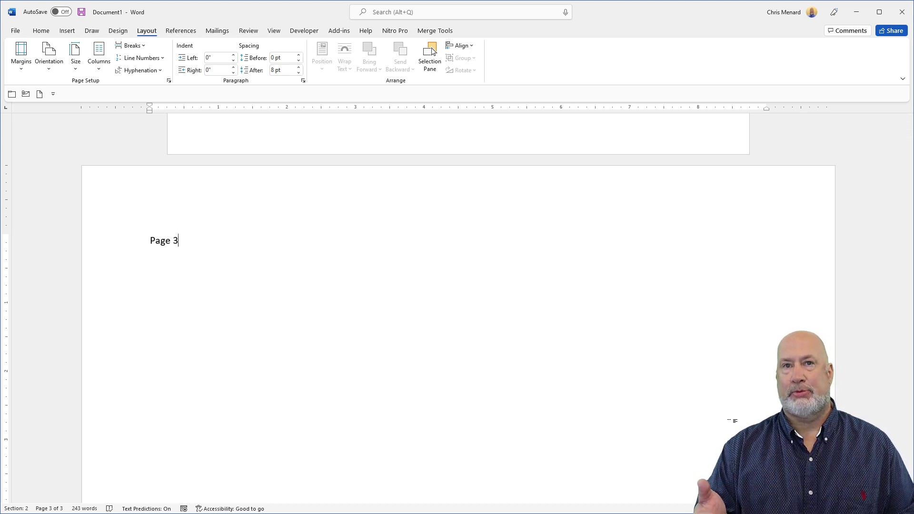
Add a page break for page 4, then a Next Page section break after it
key("ctrl+Return")
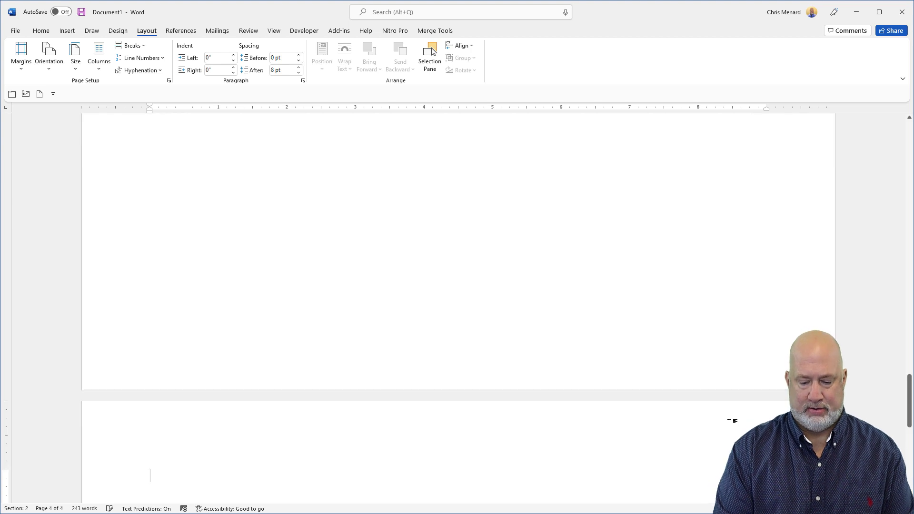
type("Page 4 -")
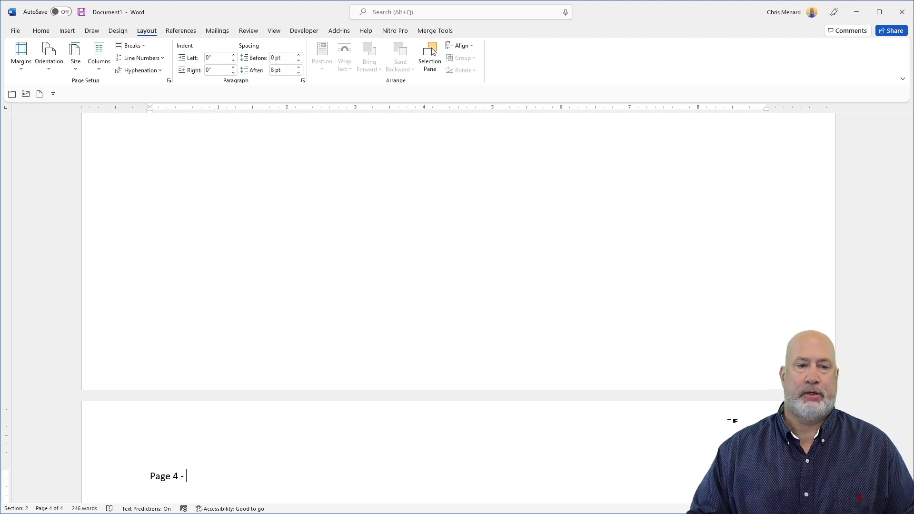
left_click(141, 47)
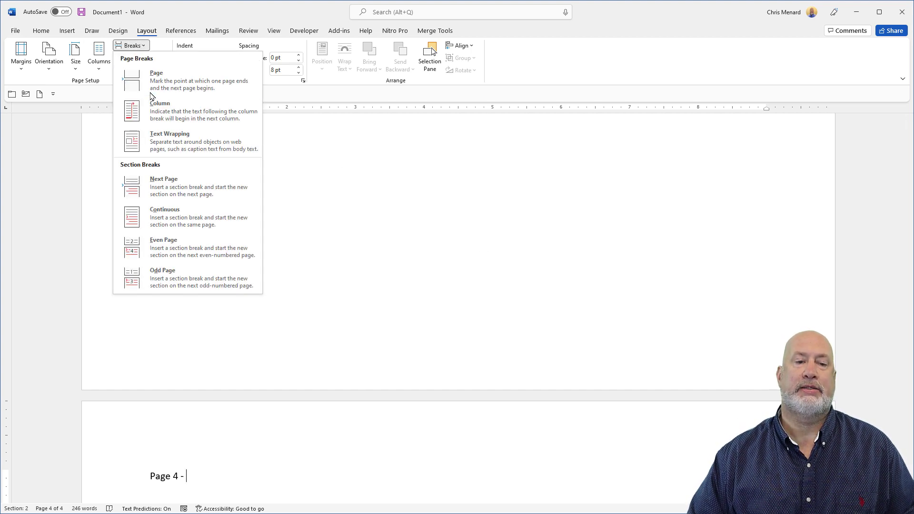
left_click(192, 186)
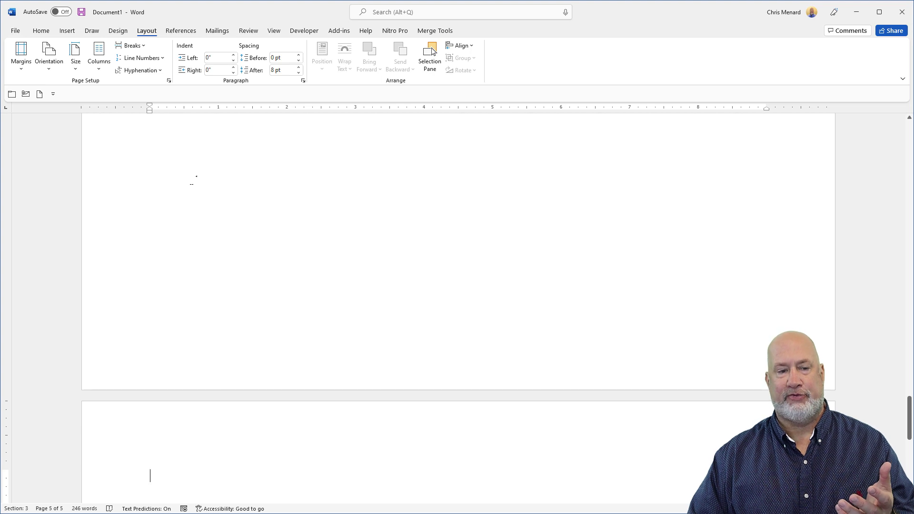
Set the new section to Portrait orientation and label it 'Page 5'
left_click(56, 71)
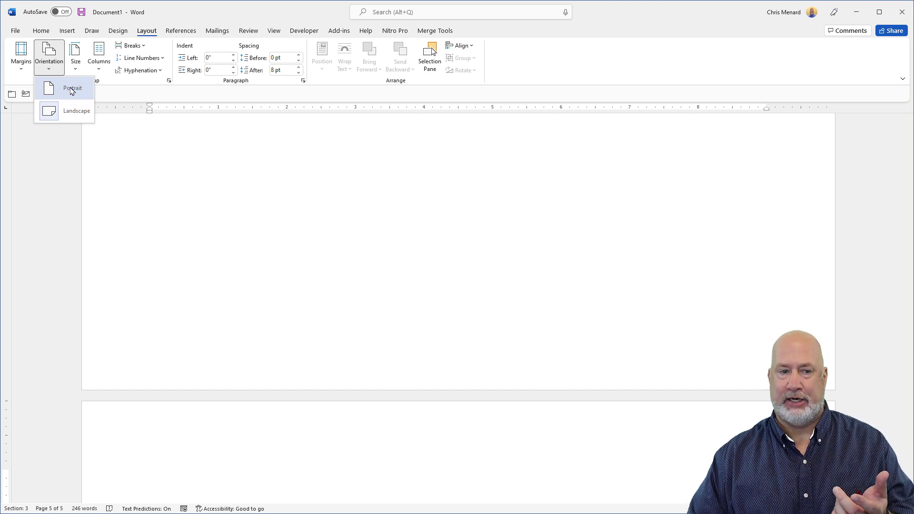
left_click(72, 90)
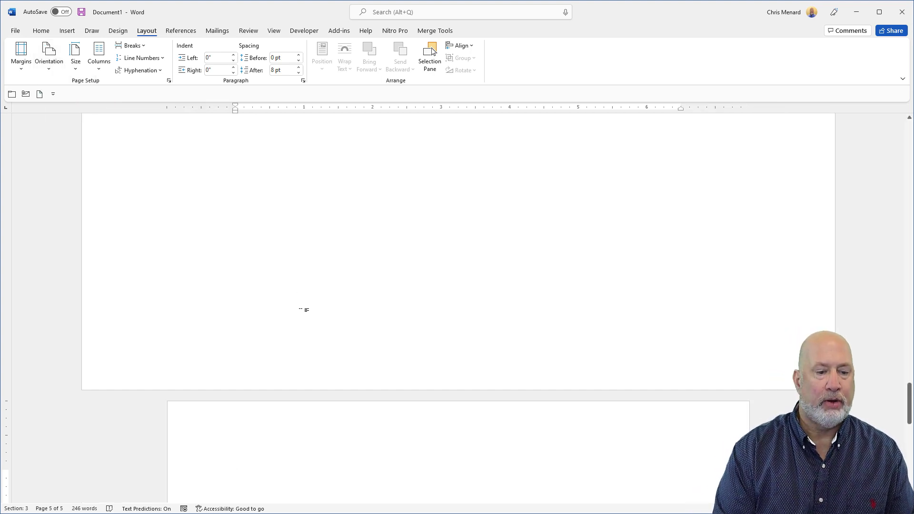
type("Page 5")
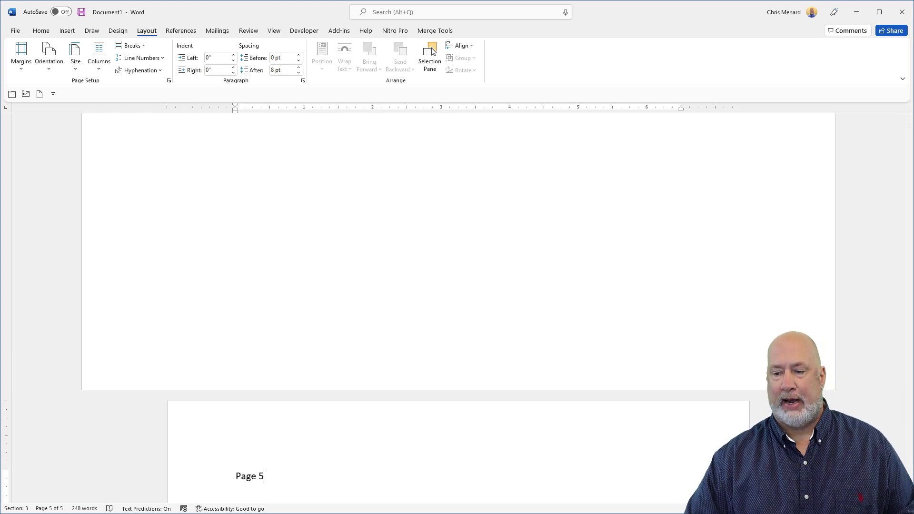
scroll(457, 305, "down", 6)
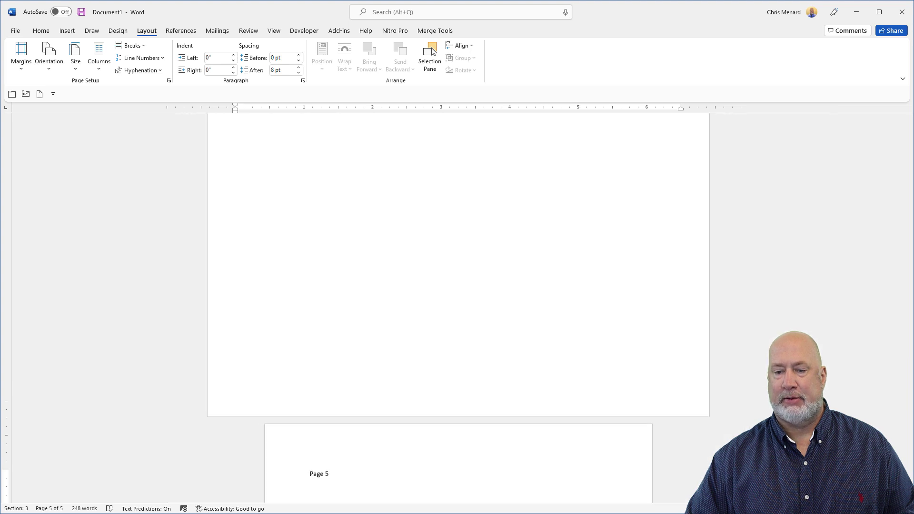
scroll(457, 304, "down", 3)
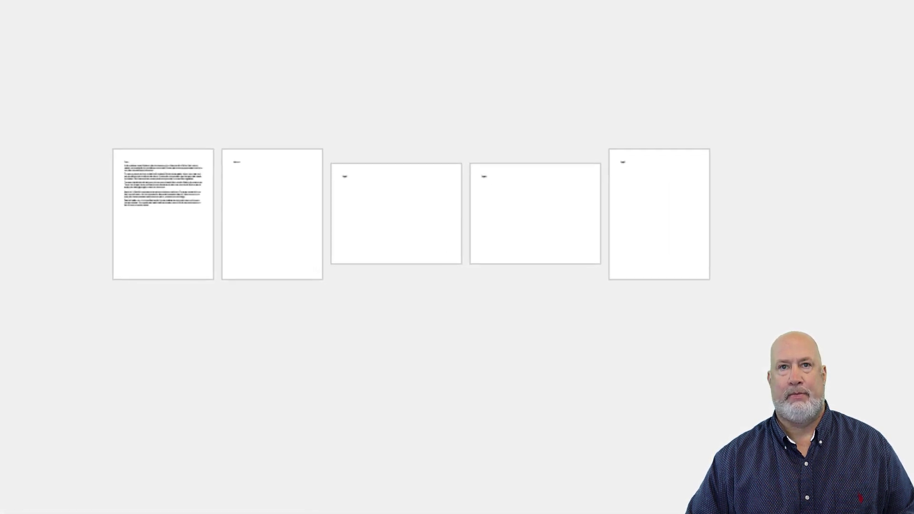
scroll(457, 305, "up", 5)
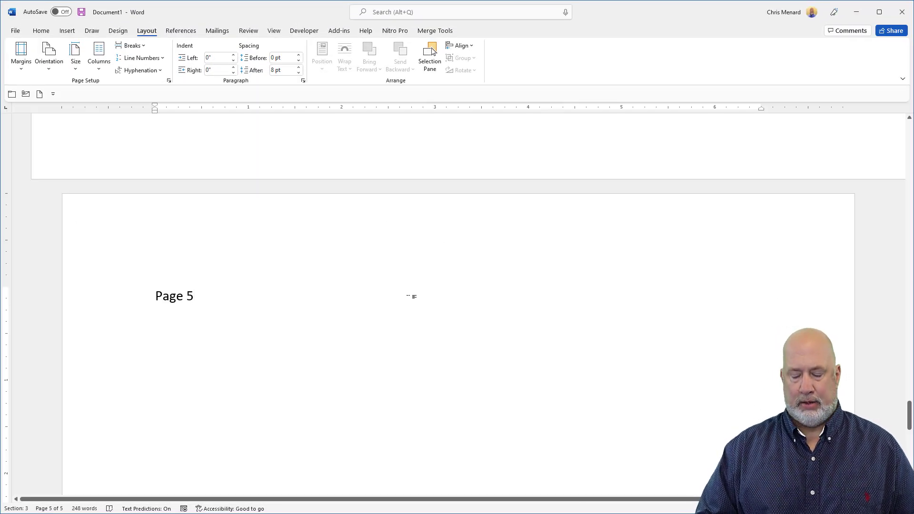
scroll(412, 297, "down", 3)
Start page 6 and generate fifteen seven-sentence paragraphs with =rand(15,7)
key("ctrl+Return")
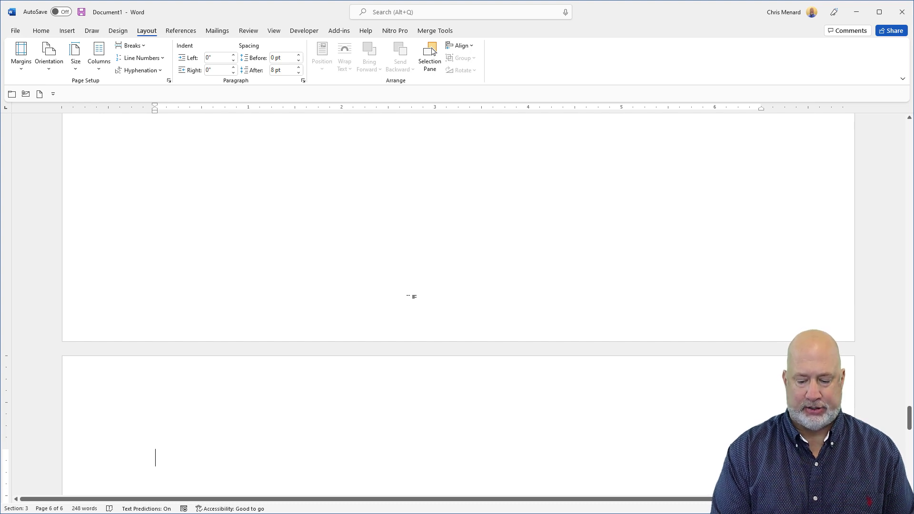
type("+r")
key("BackSpace")
key("BackSpace")
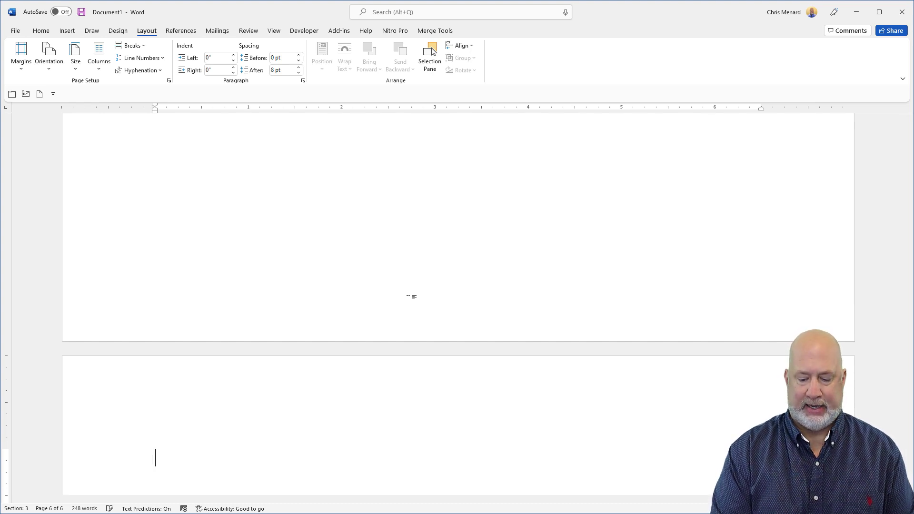
type("=rand(")
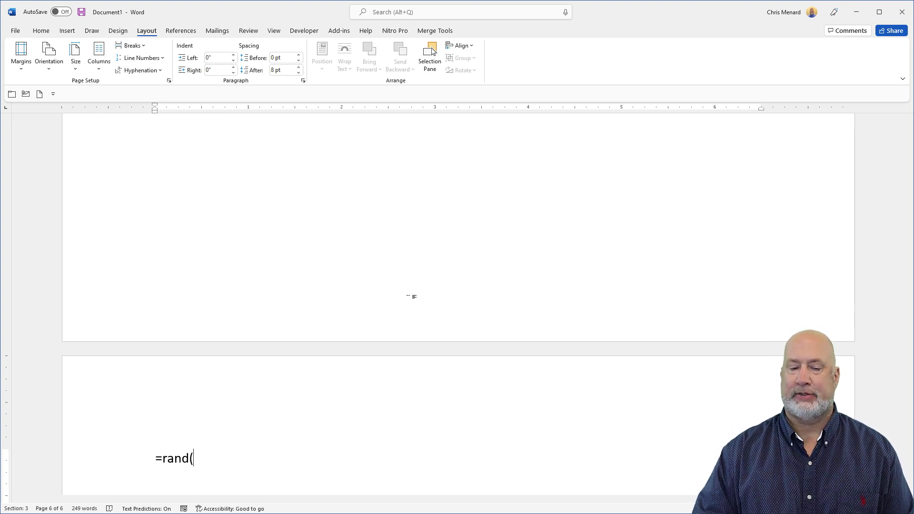
type("15,7")
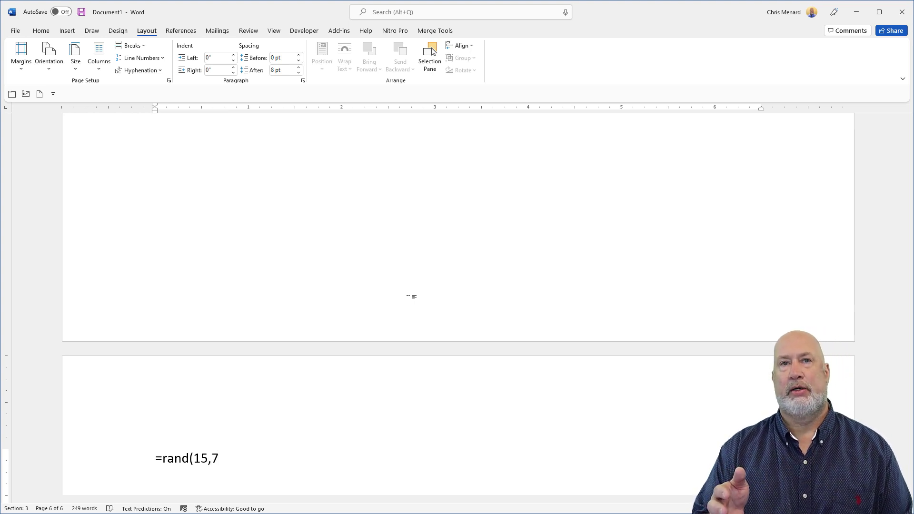
type(")")
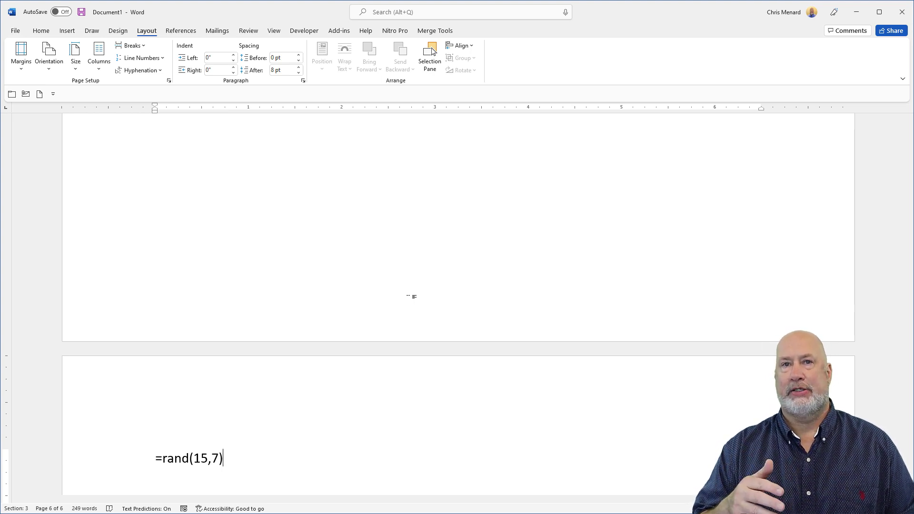
key("Return")
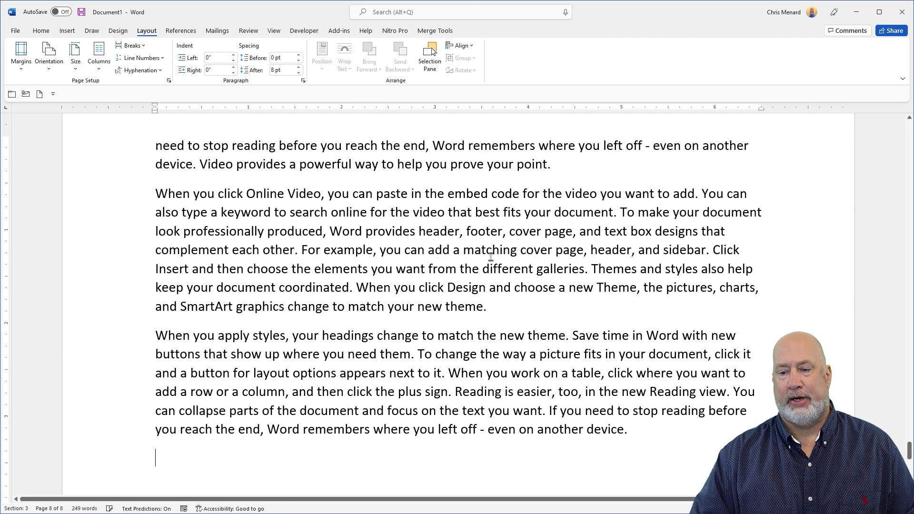
scroll(541, 290, "up", 15)
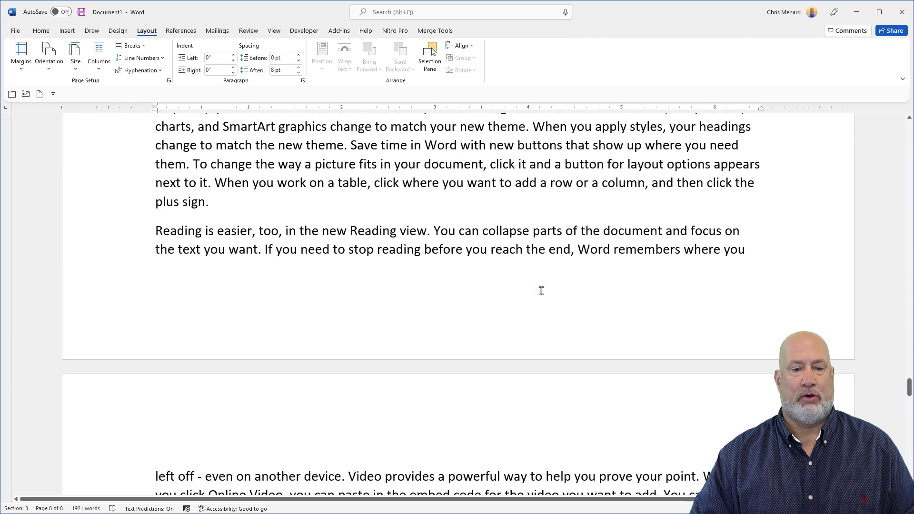
scroll(542, 291, "up", 10)
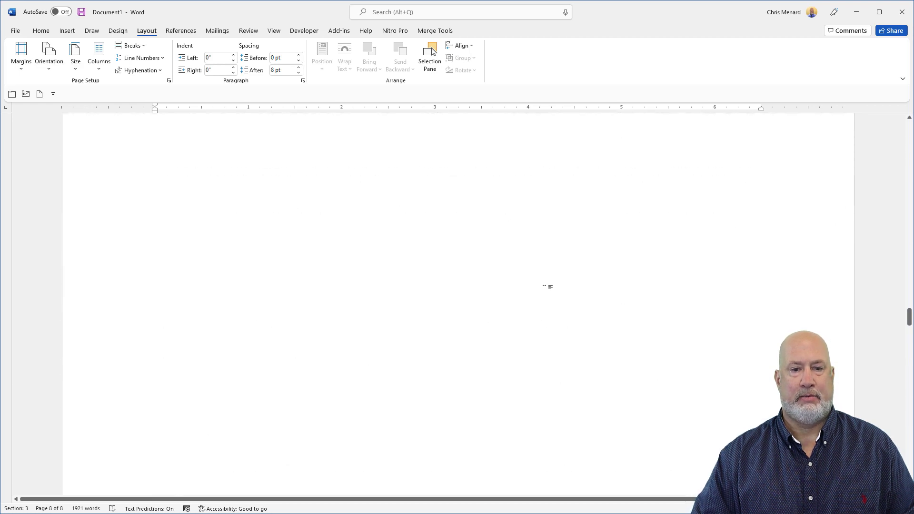
scroll(552, 282, "down", 5)
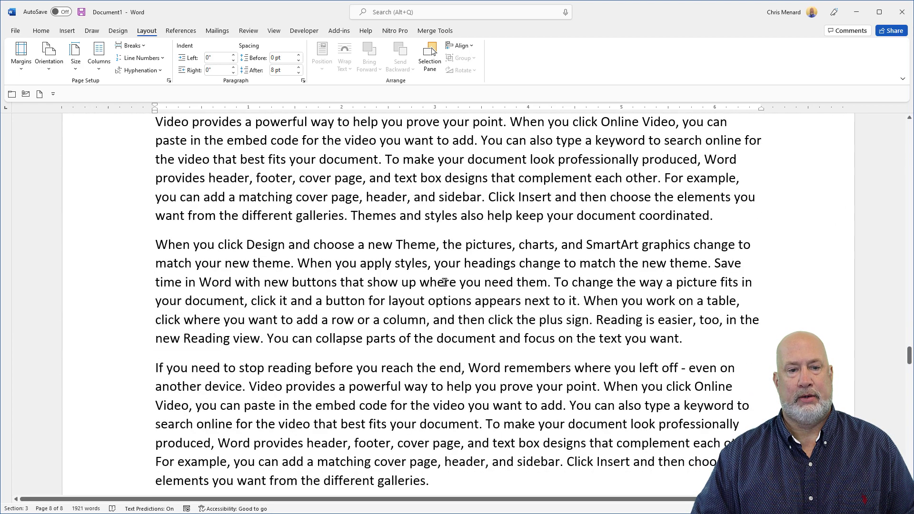
Insert a Continuous section break before the 'When you click Design' paragraph on page 6
left_click(396, 245)
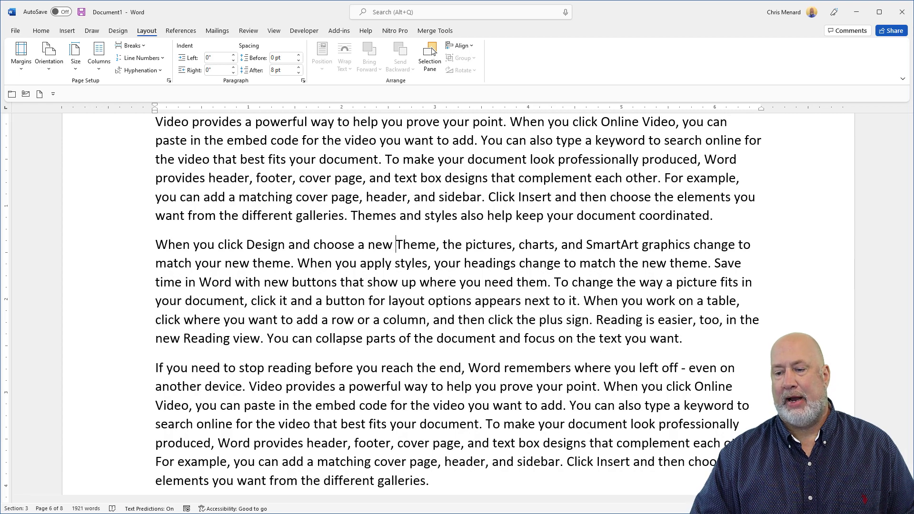
scroll(719, 445, "down", 1)
scroll(510, 325, "down", 2)
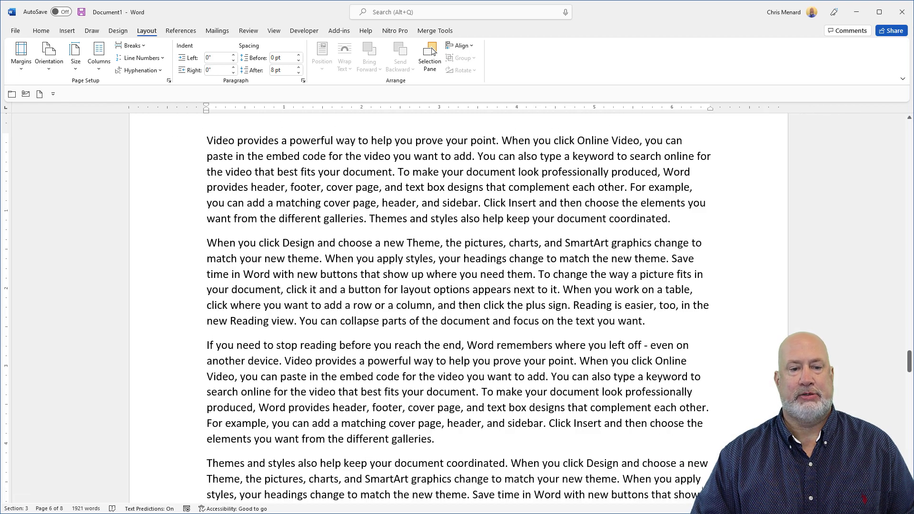
scroll(358, 288, "down", 1)
scroll(358, 288, "down", 1)
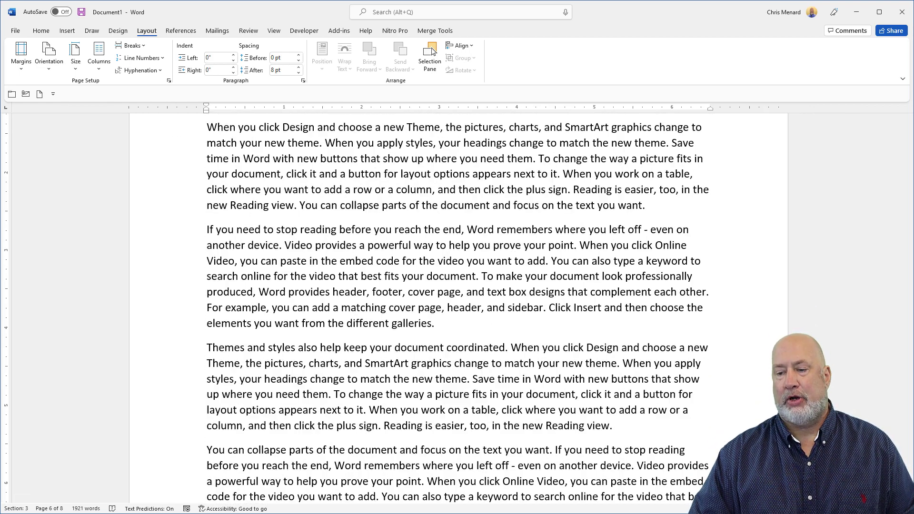
scroll(413, 188, "down", 1)
scroll(412, 188, "down", 2)
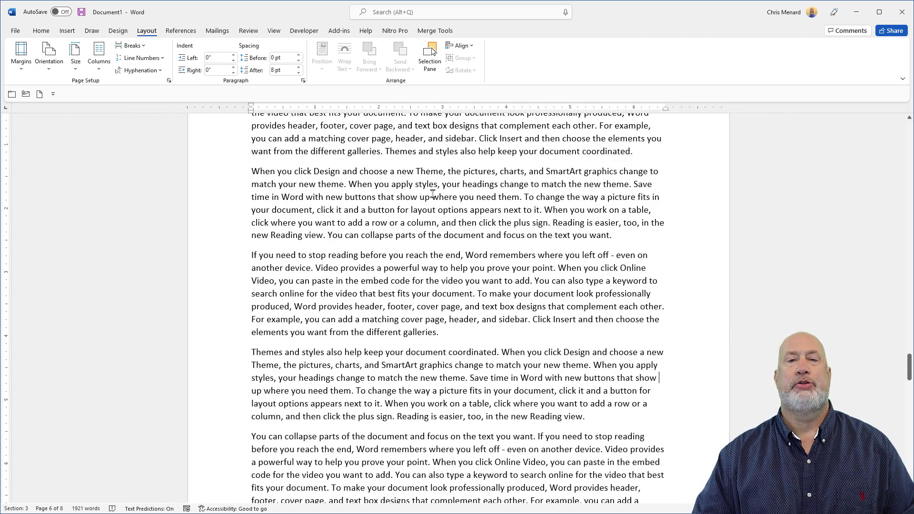
scroll(314, 183, "up", 3)
scroll(314, 185, "down", 1)
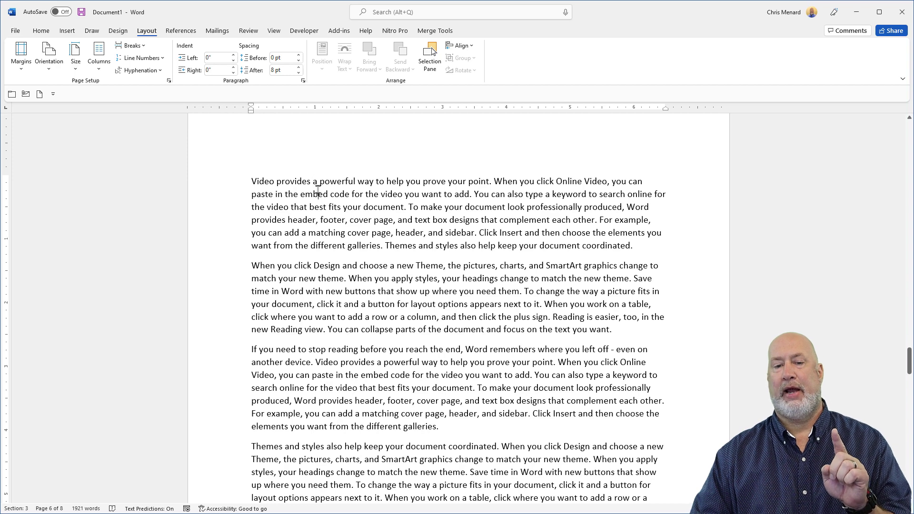
triple_click(318, 190)
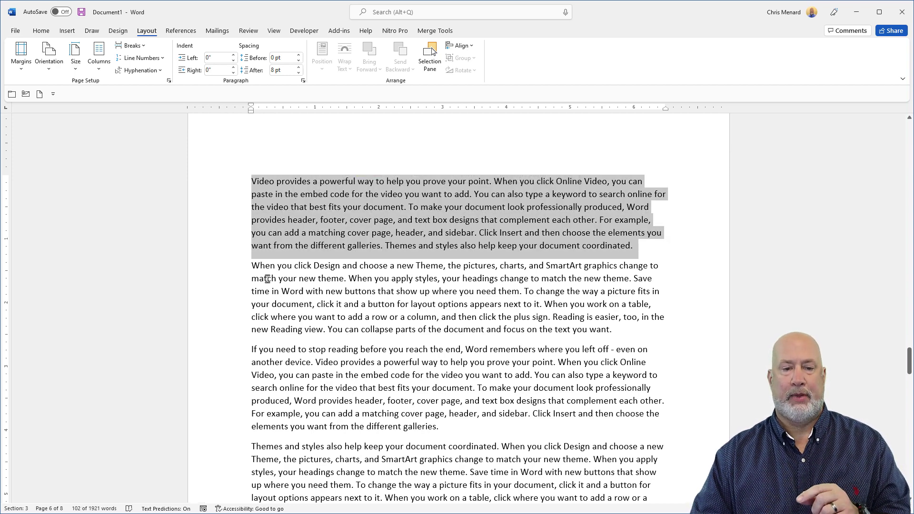
left_click(253, 266)
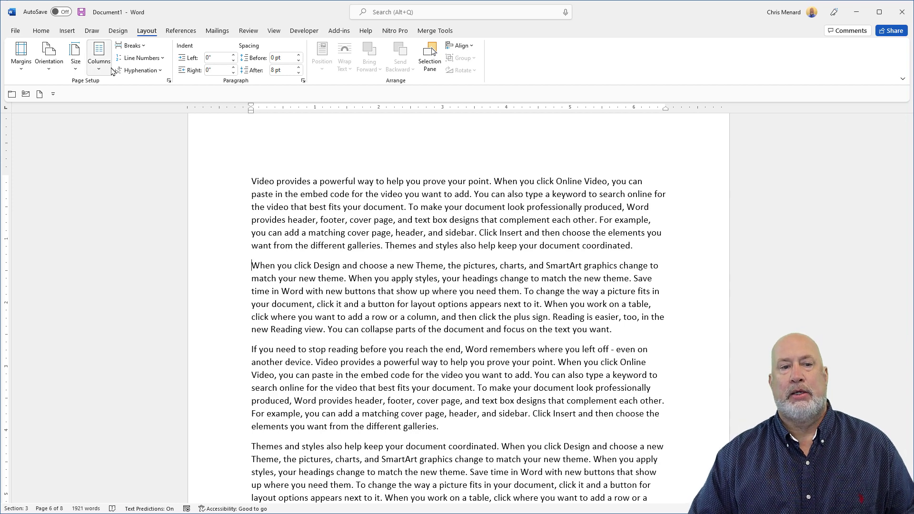
left_click(138, 45)
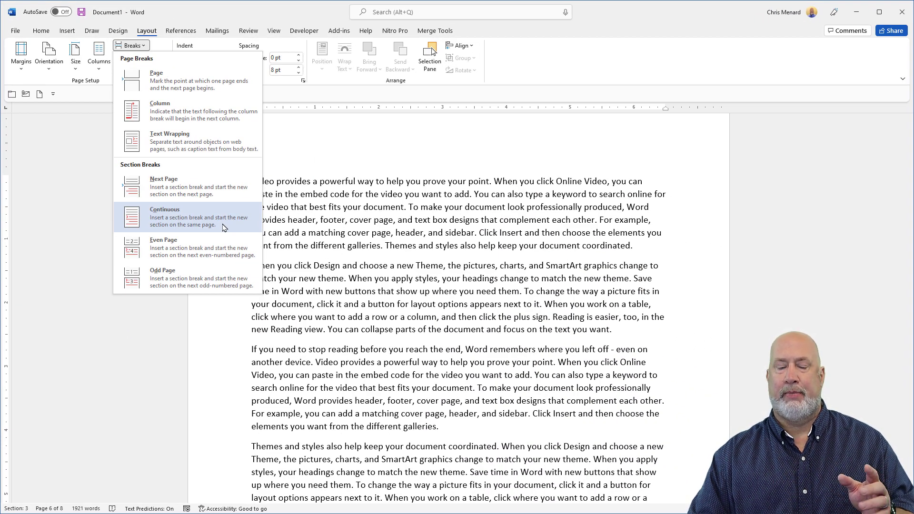
left_click(172, 217)
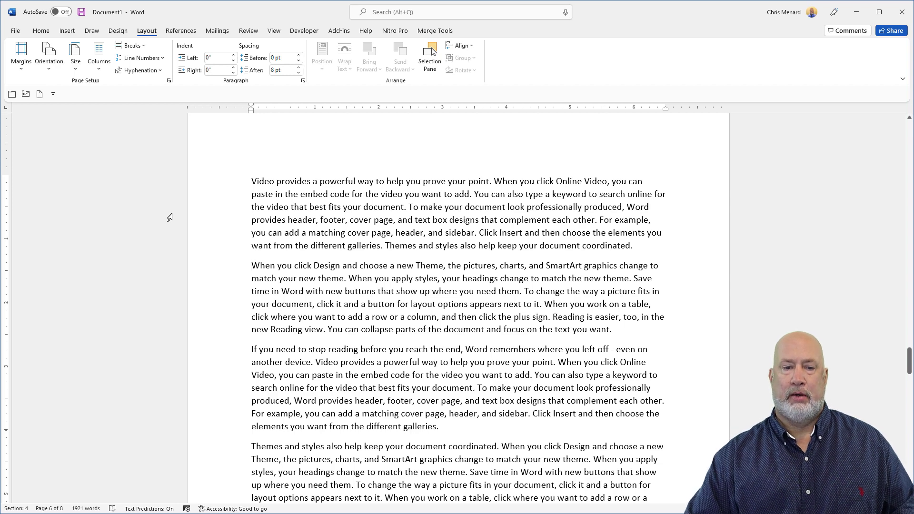
Format Section 4 in Two columns and scroll through the result
left_click(101, 72)
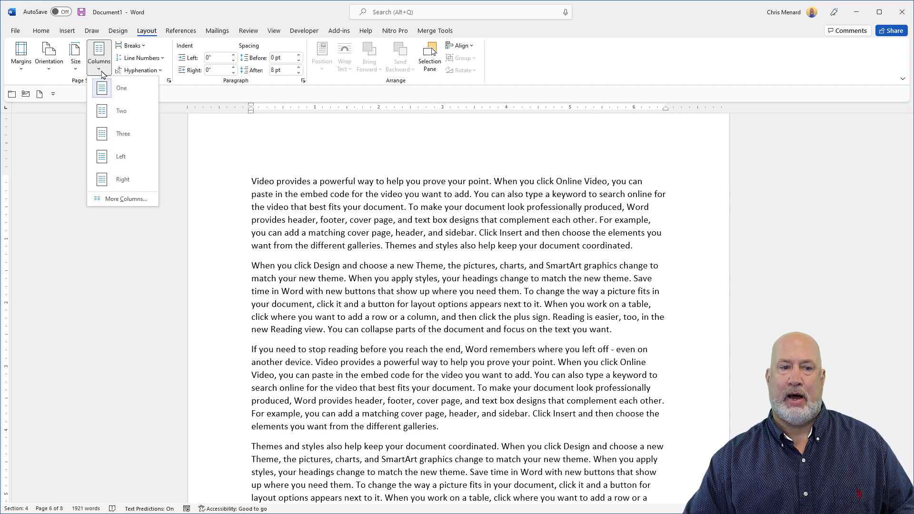
left_click(127, 114)
scroll(396, 246, "down", 2)
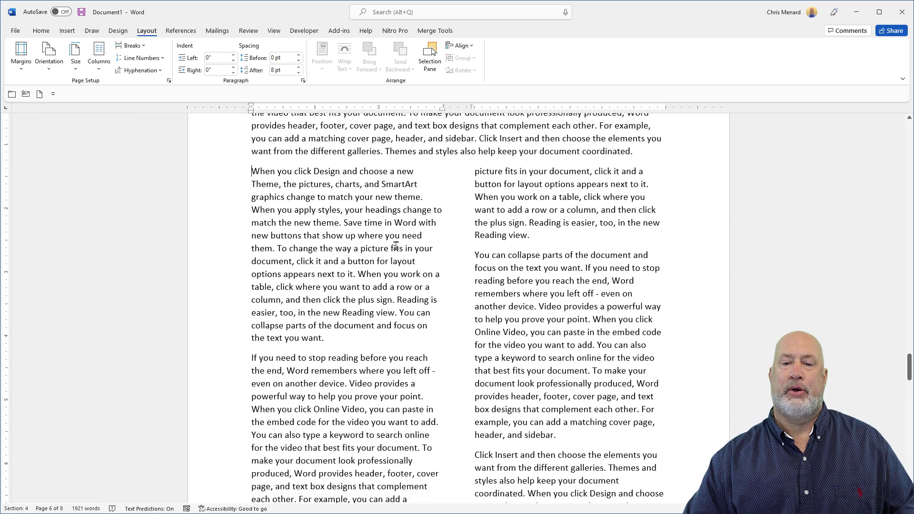
scroll(395, 246, "down", 10)
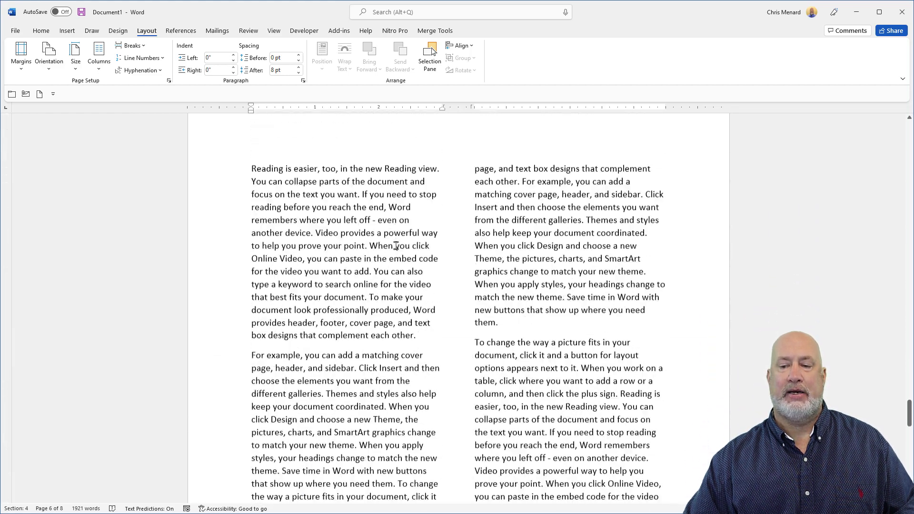
scroll(396, 246, "down", 12)
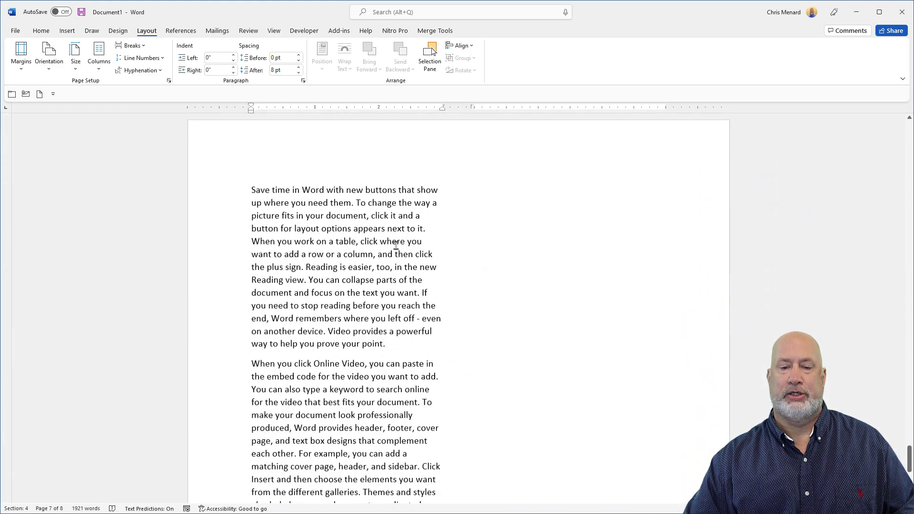
scroll(396, 246, "down", 10)
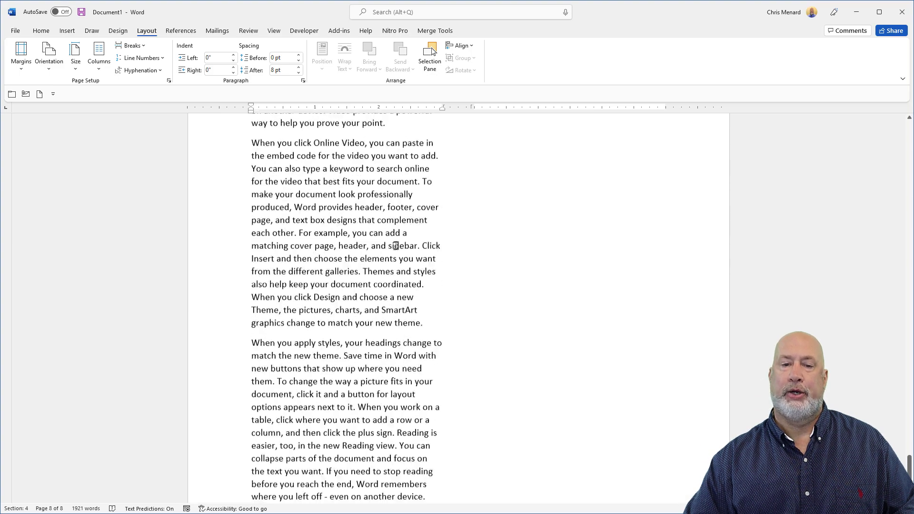
scroll(396, 246, "up", 15)
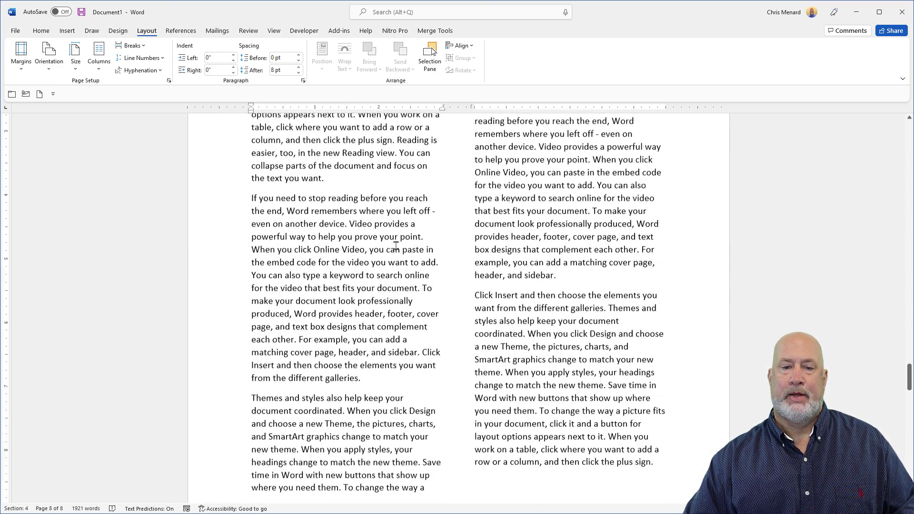
scroll(395, 246, "up", 15)
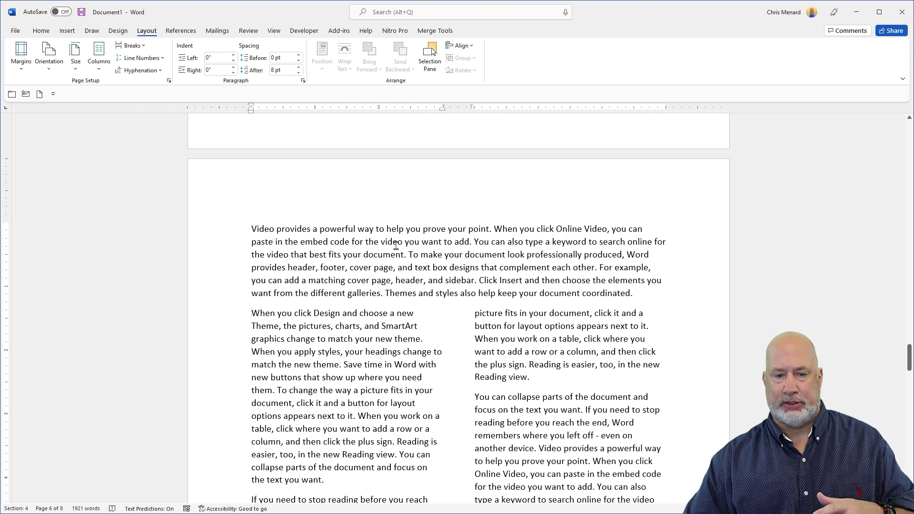
Close the Breaks list, scroll to page 7, and add then remove an empty line
left_click(147, 46)
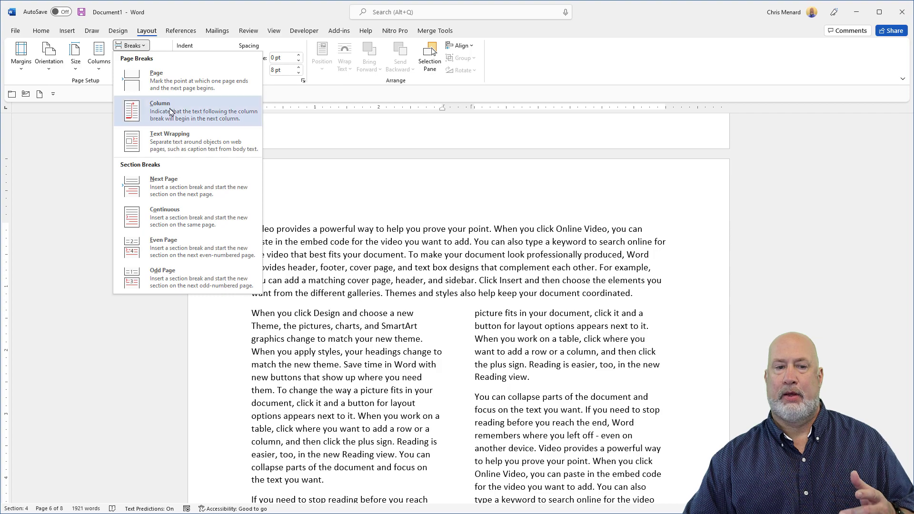
left_click(142, 46)
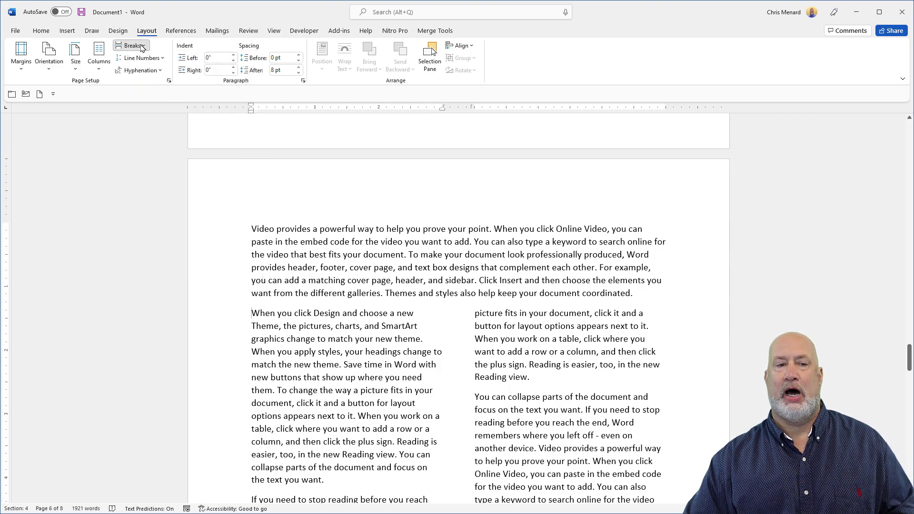
scroll(450, 315, "down", 9)
scroll(450, 314, "down", 15)
scroll(450, 314, "down", 12)
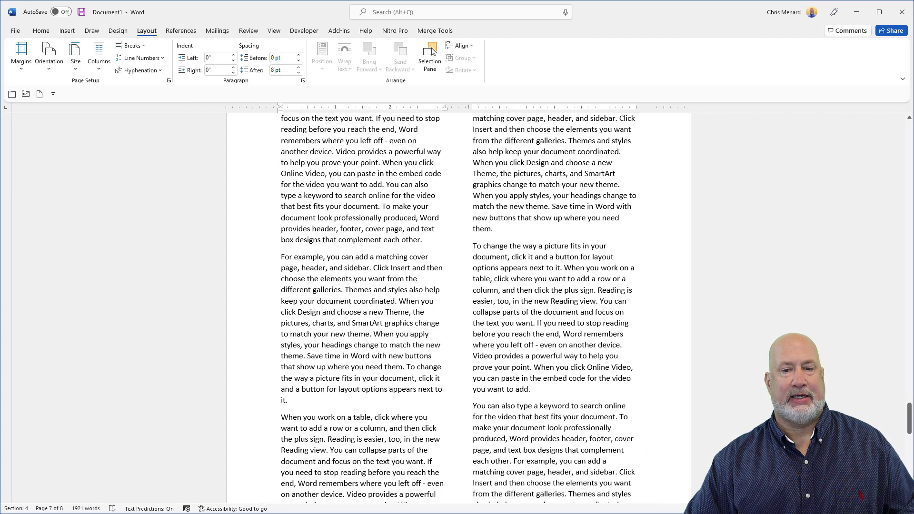
scroll(450, 314, "down", 3, "ctrl")
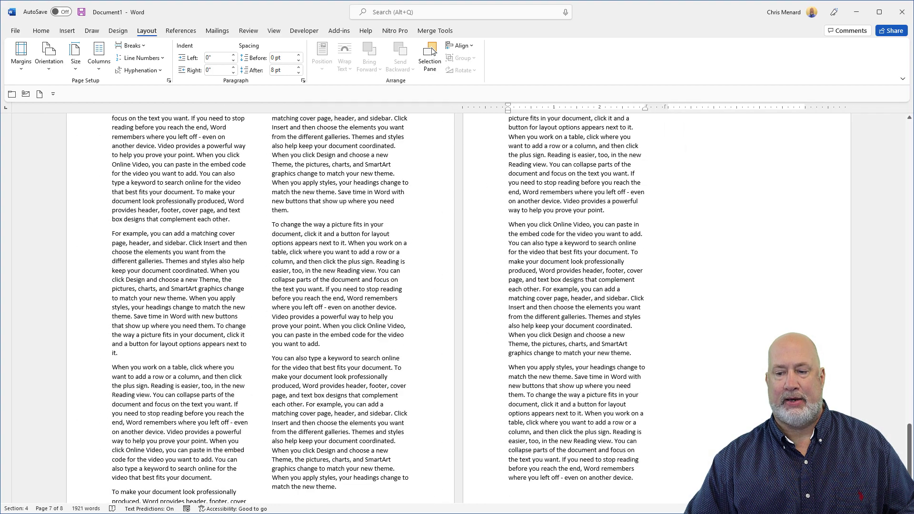
scroll(382, 367, "up", 3, "ctrl")
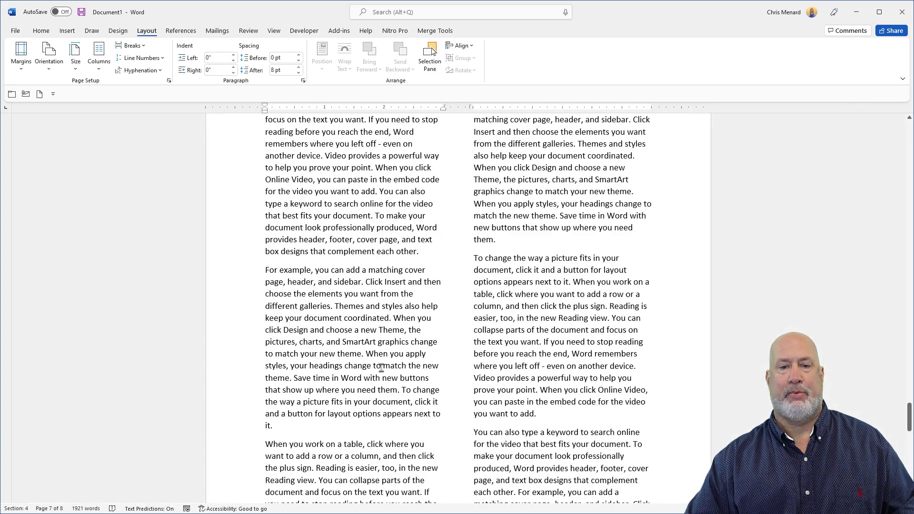
scroll(381, 368, "up", 3)
scroll(386, 367, "down", 5)
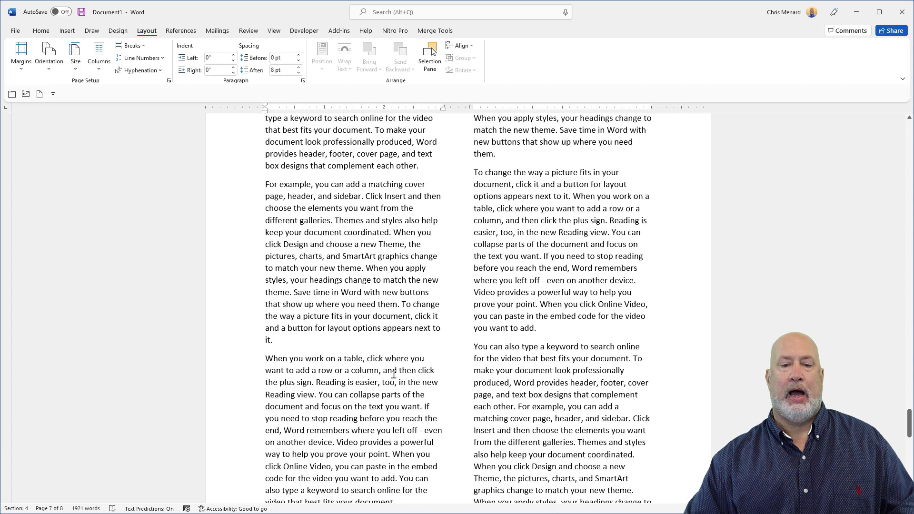
scroll(366, 347, "down", 3)
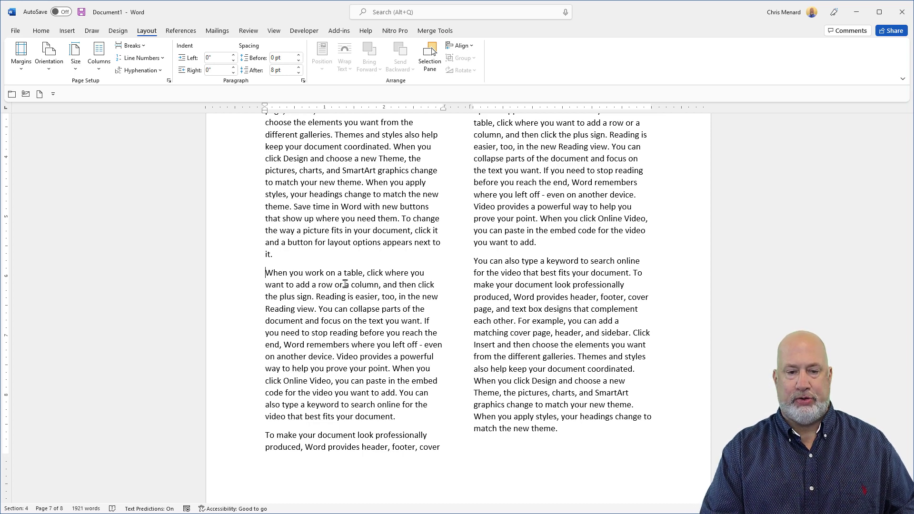
key("Return")
key("Return")
key("Return")
key("Return")
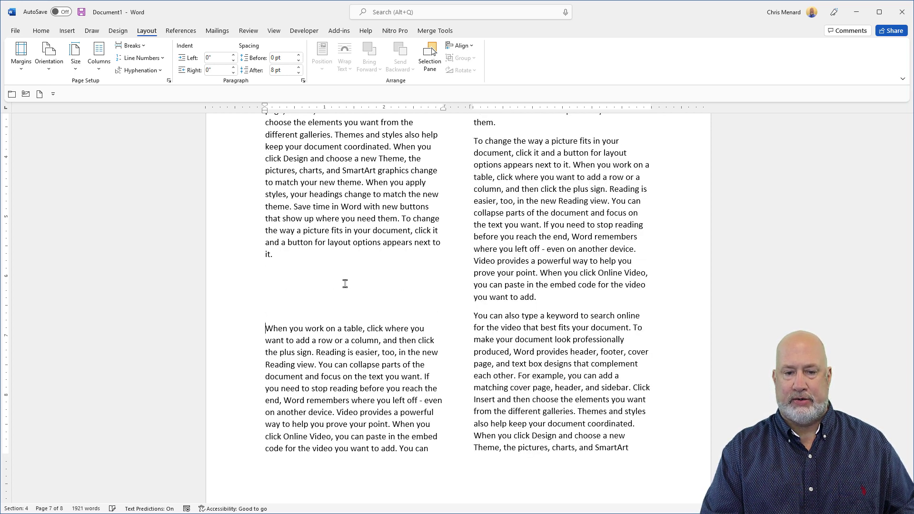
key("BackSpace")
key("BackSpace")
key("BackSpace")
key("BackSpace")
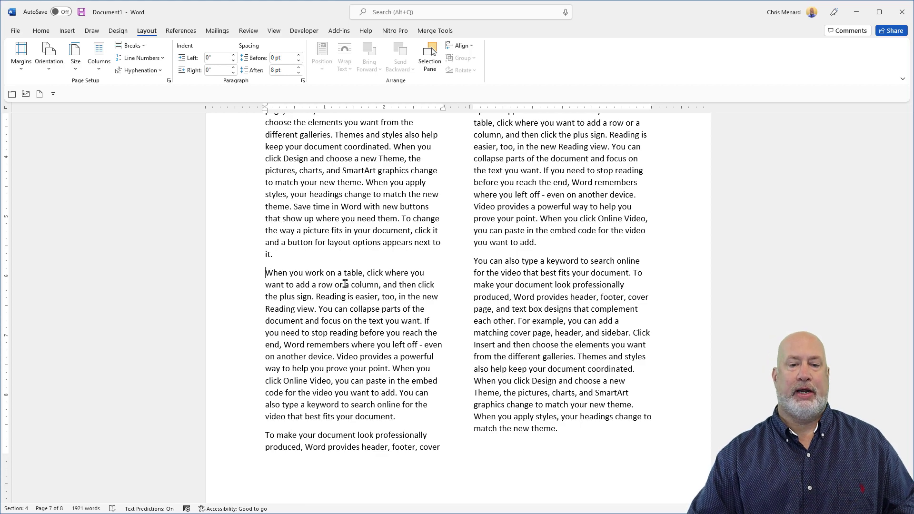
Insert a column break so the 'When you work on a table' paragraph starts a new column
left_click(132, 46)
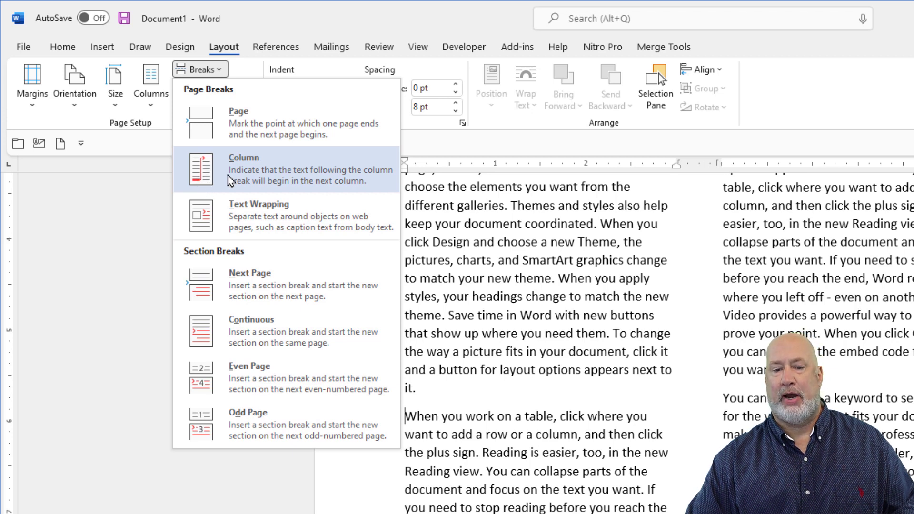
left_click(230, 180)
scroll(412, 267, "down", 6)
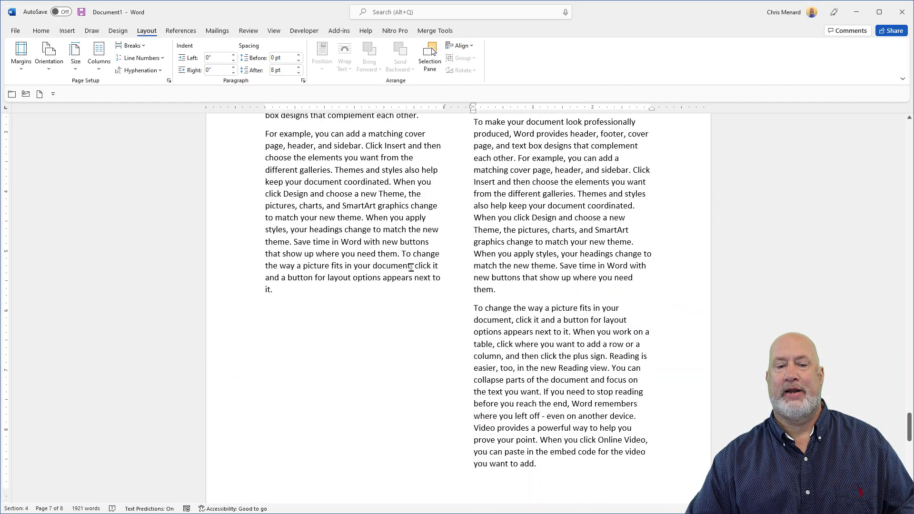
scroll(411, 266, "down", 2)
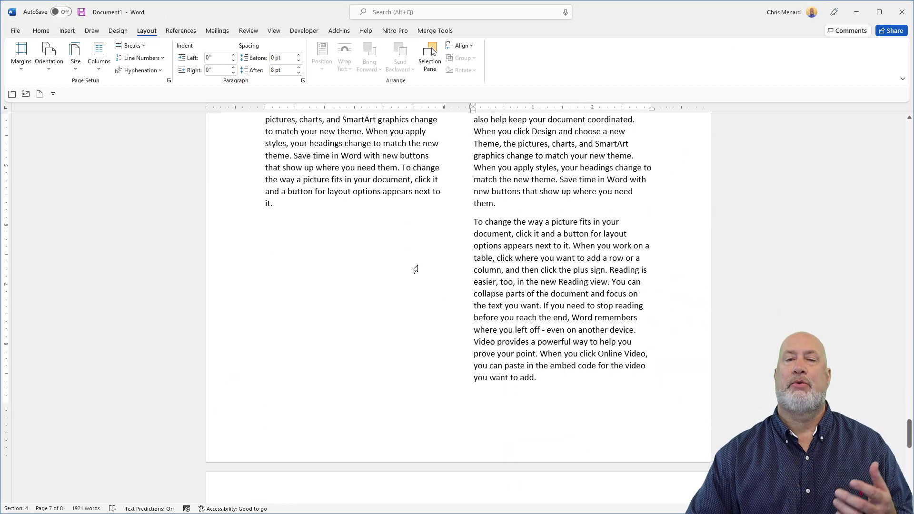
scroll(485, 306, "up", 4)
scroll(485, 306, "up", 5)
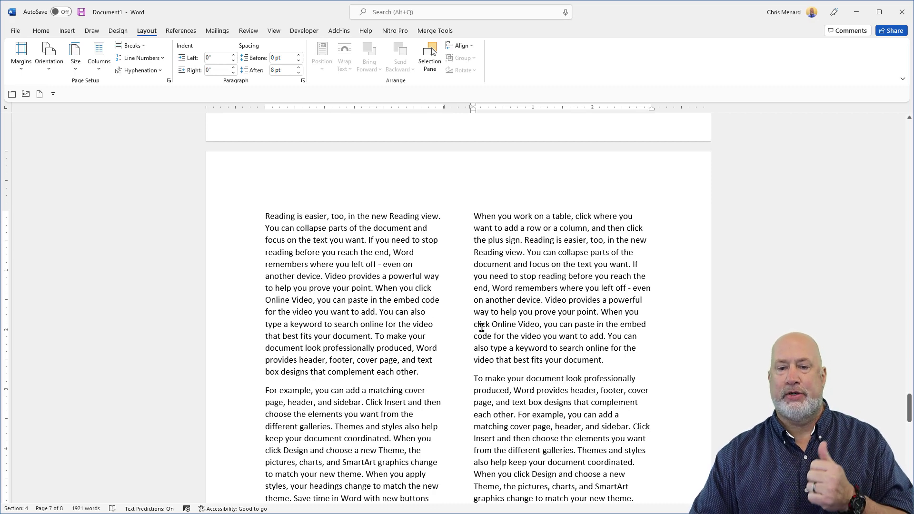
Add a column break before 'When you click Online Video', moving it to page 8's right column
scroll(488, 327, "down", 9)
scroll(490, 323, "down", 15)
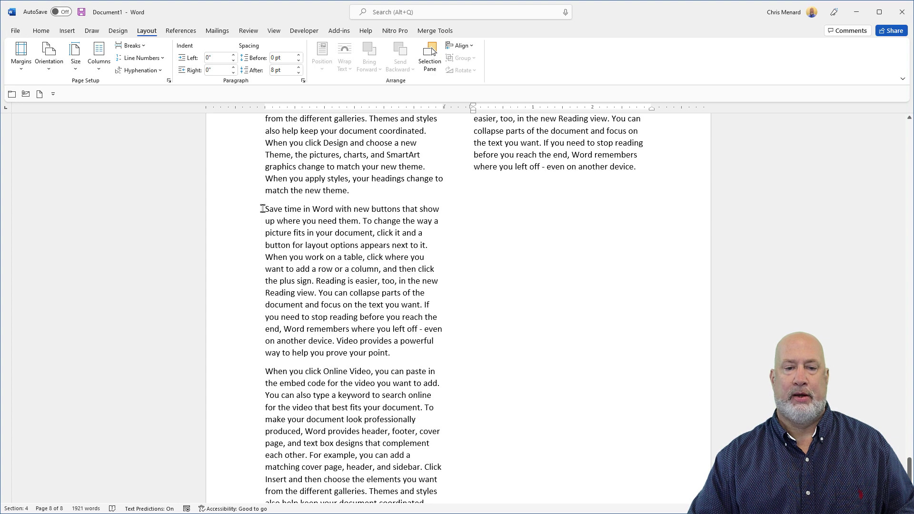
scroll(284, 276, "down", 3)
left_click(264, 252)
left_click(130, 46)
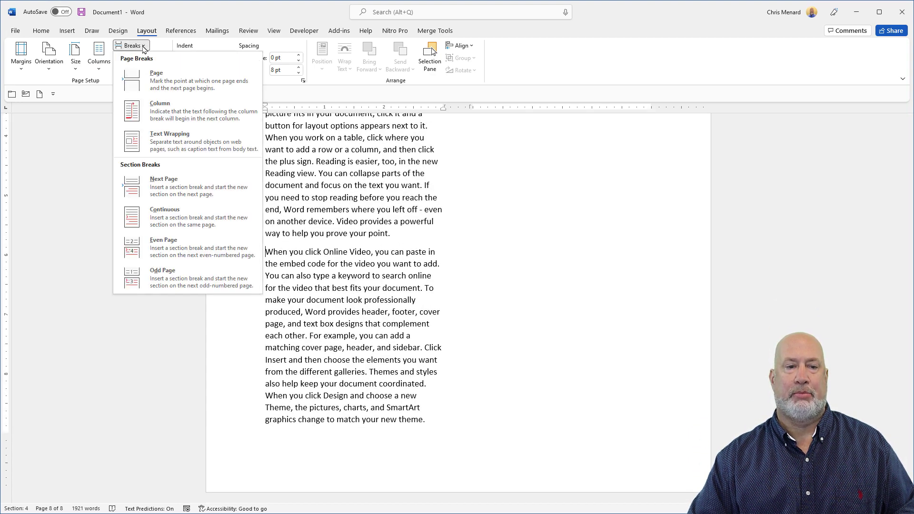
left_click(157, 106)
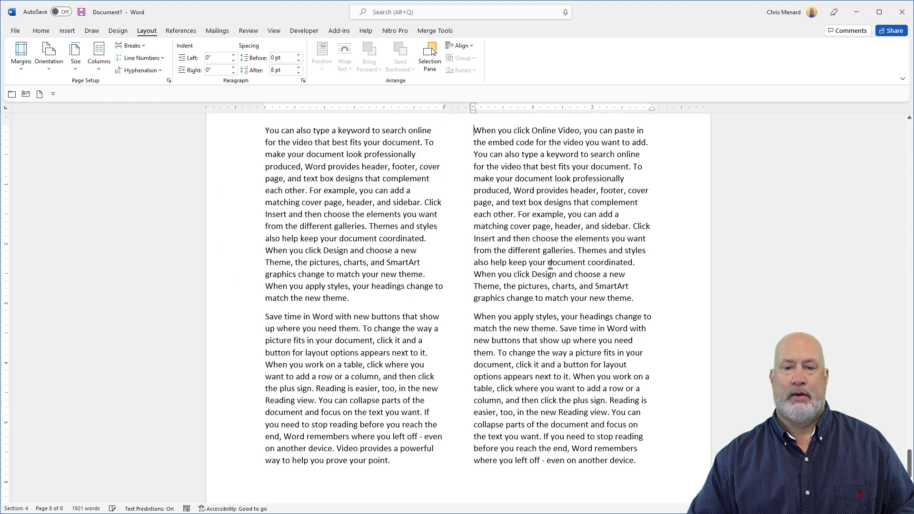
scroll(555, 263, "down", 5)
scroll(555, 263, "down", 4)
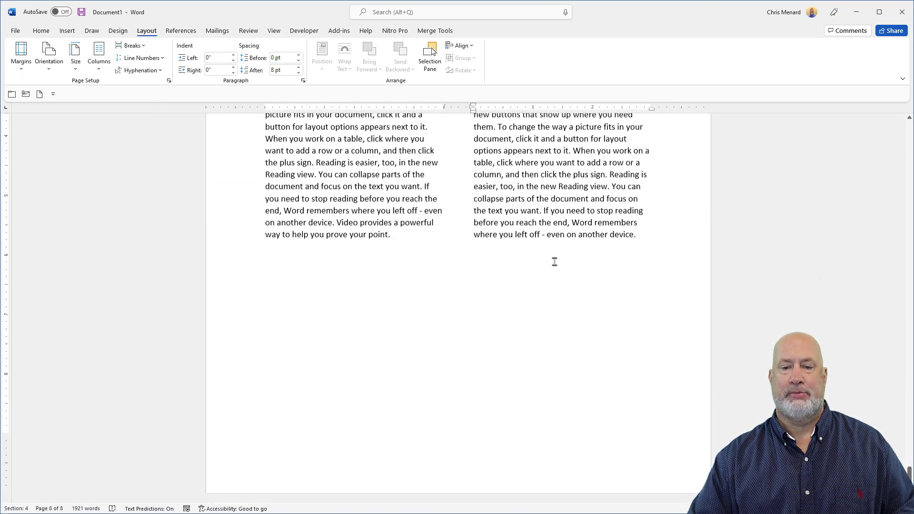
scroll(553, 264, "up", 6)
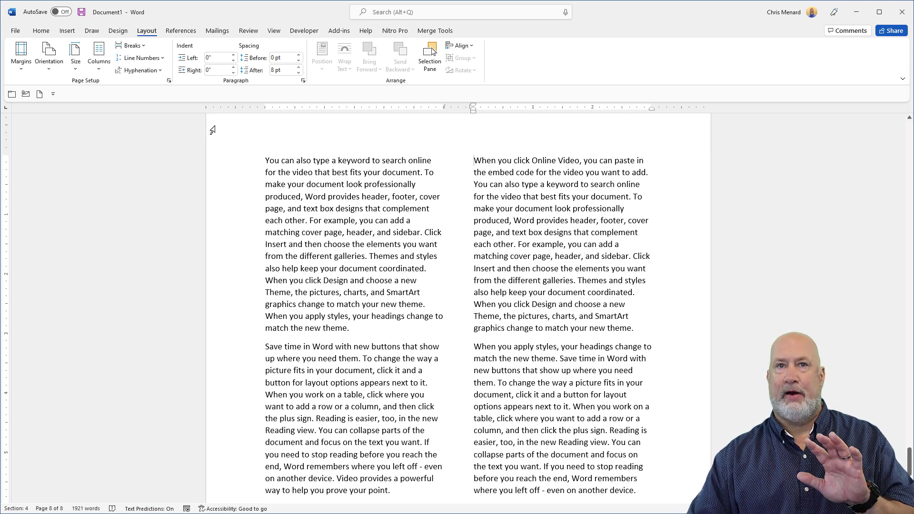
Turn on Show/Hide ¶ on the Home tab to reveal paragraph marks and break lines
left_click(47, 36)
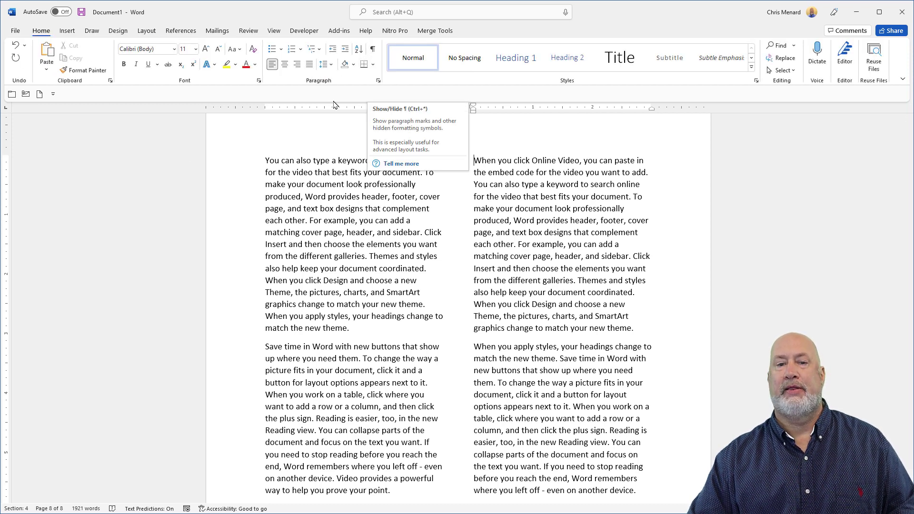
left_click(374, 56)
scroll(542, 215, "down", 7)
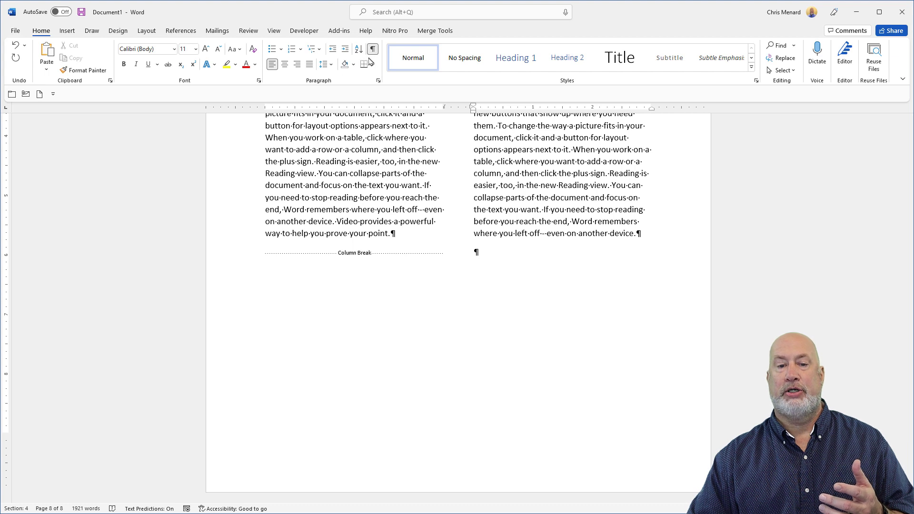
Delete the column break before 'When you click Online Video', returning it to the left column
left_click(271, 252)
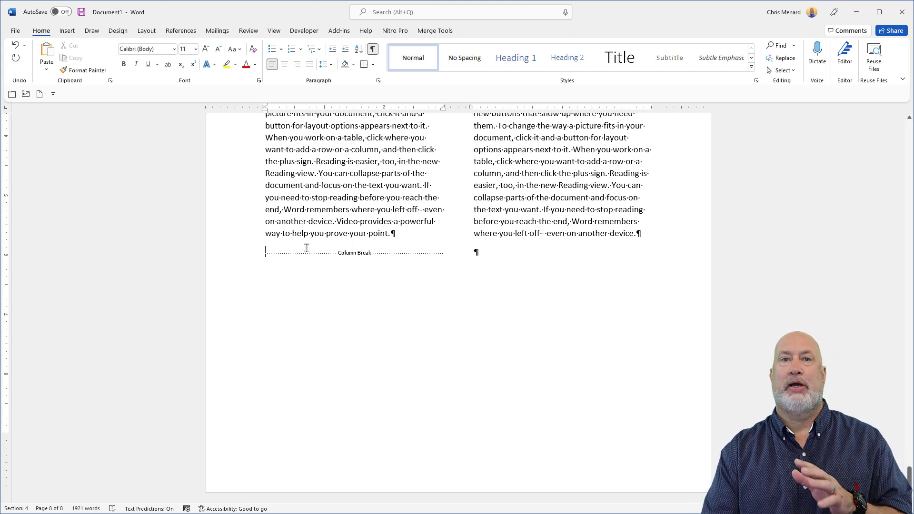
key("Delete")
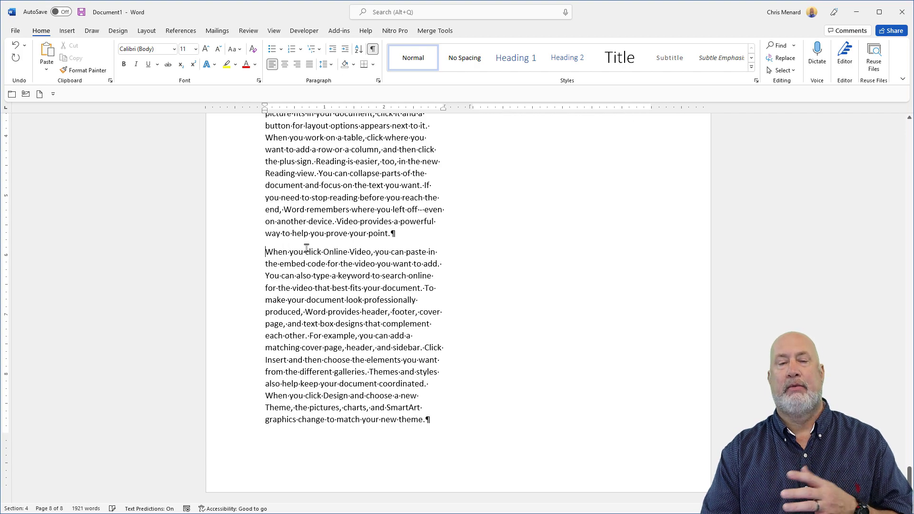
key("ctrl+z")
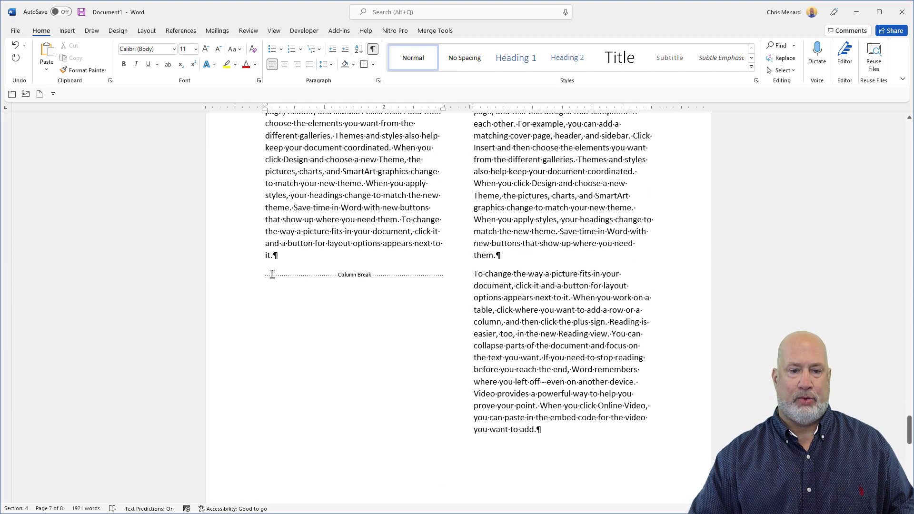
key("Delete")
scroll(316, 305, "up", 10)
scroll(318, 301, "up", 10)
scroll(322, 299, "up", 5)
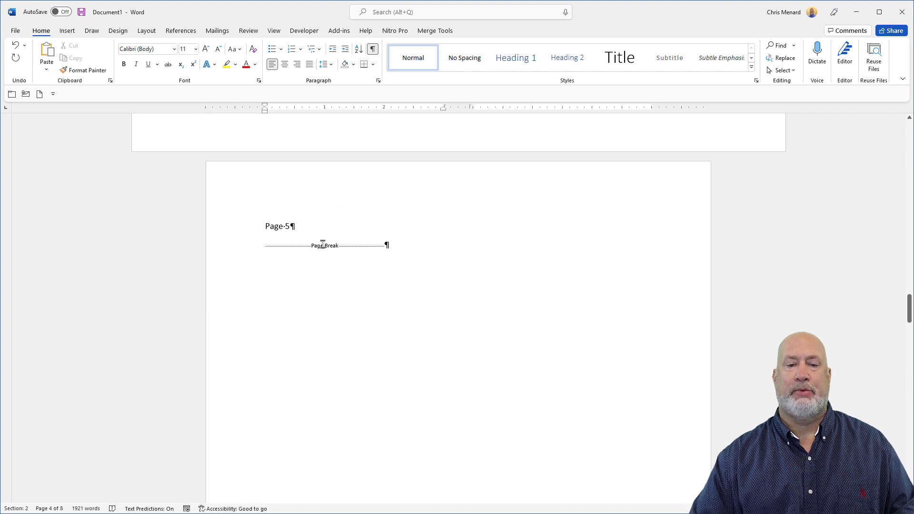
scroll(323, 244, "up", 15)
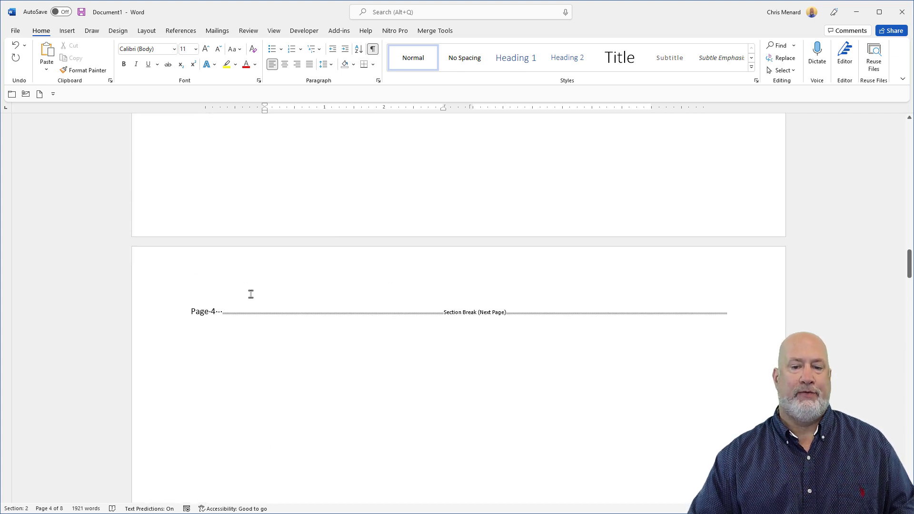
left_click(214, 310)
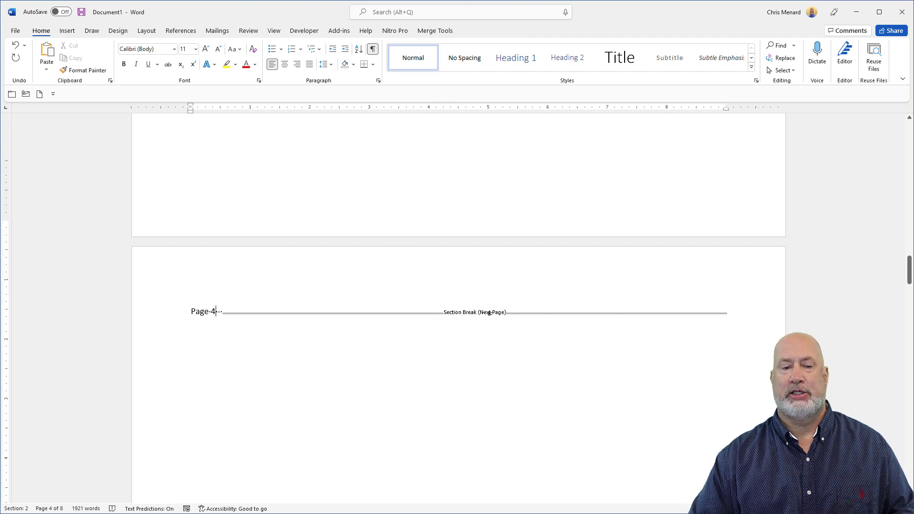
scroll(481, 314, "down", 15)
scroll(469, 306, "down", 15)
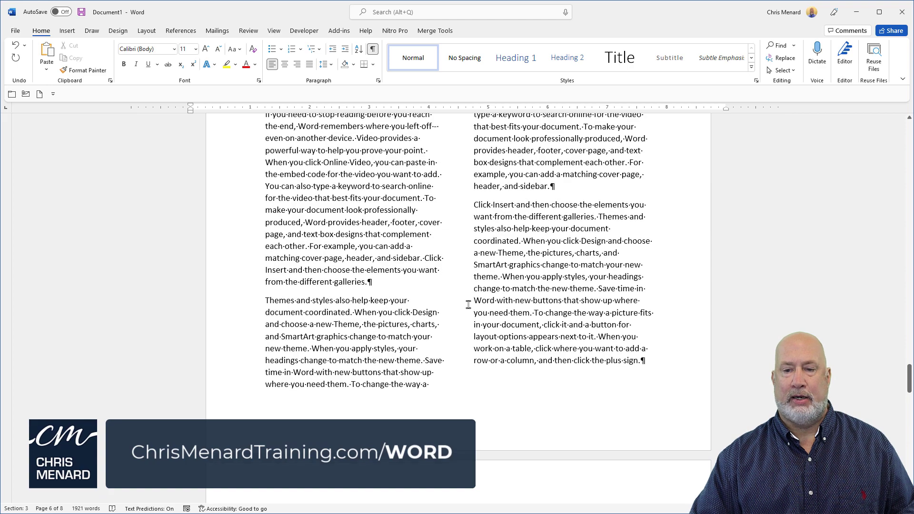
scroll(469, 305, "down", 10)
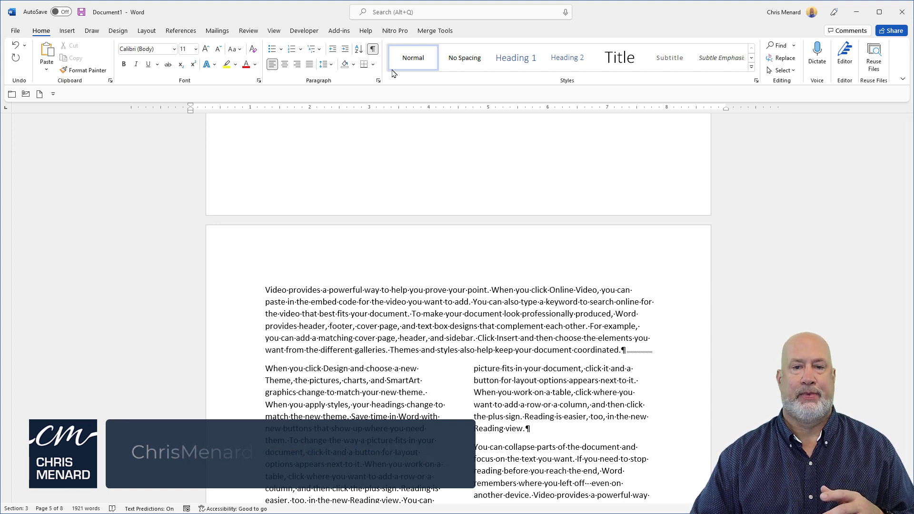
Toggle Show/Hide ¶ off so paragraph symbols and section break labels disappear
left_click(373, 50)
left_click(373, 50)
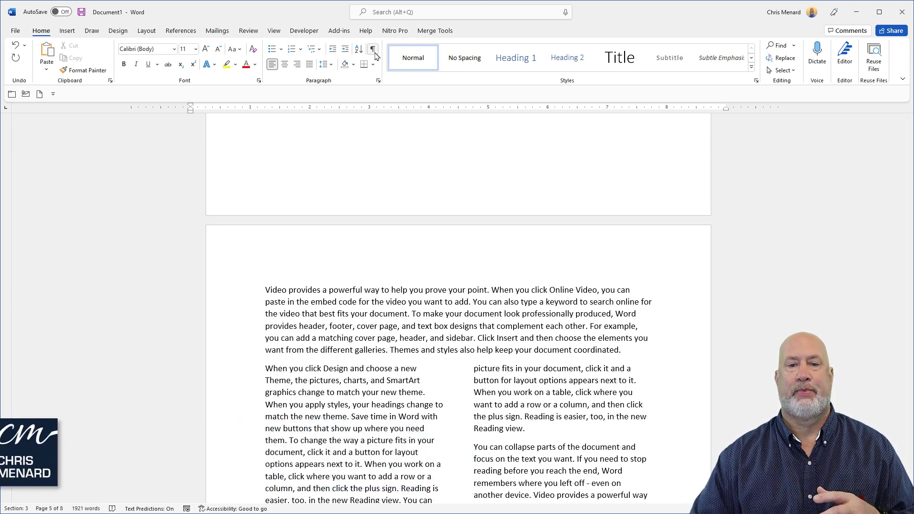